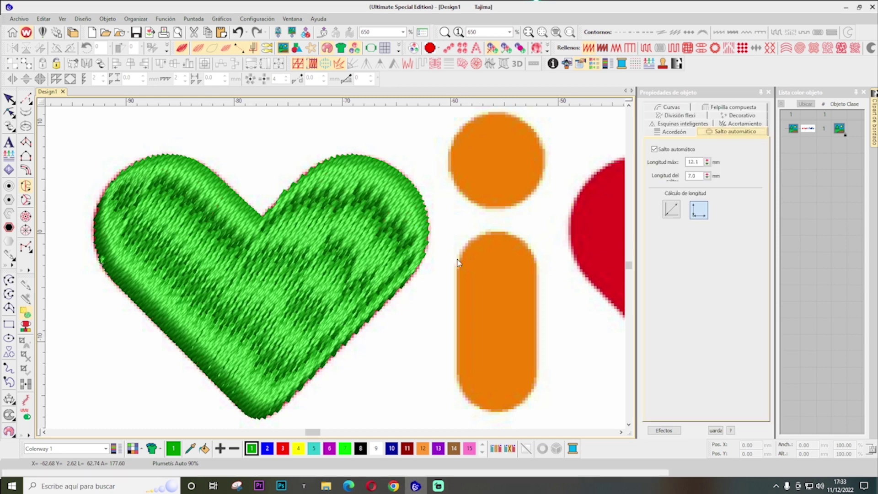
Change the green heart's fill stitch to Tatami
left_click(292, 288)
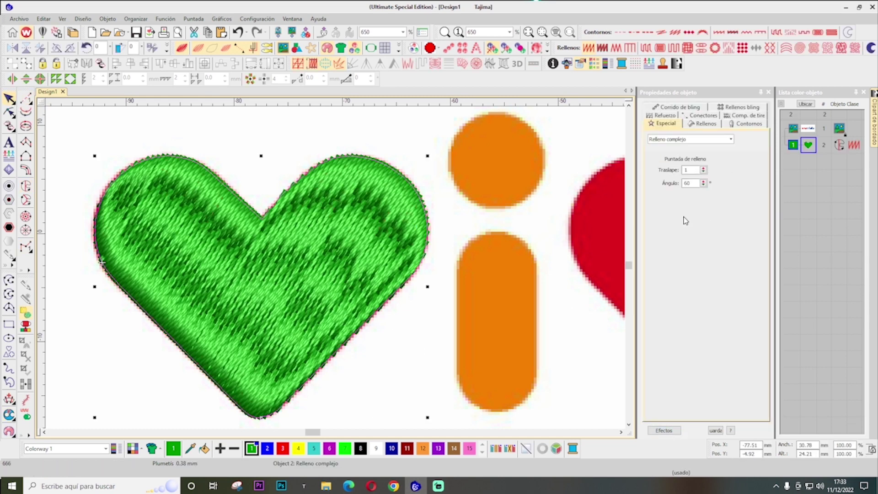
left_click(705, 124)
left_click(713, 139)
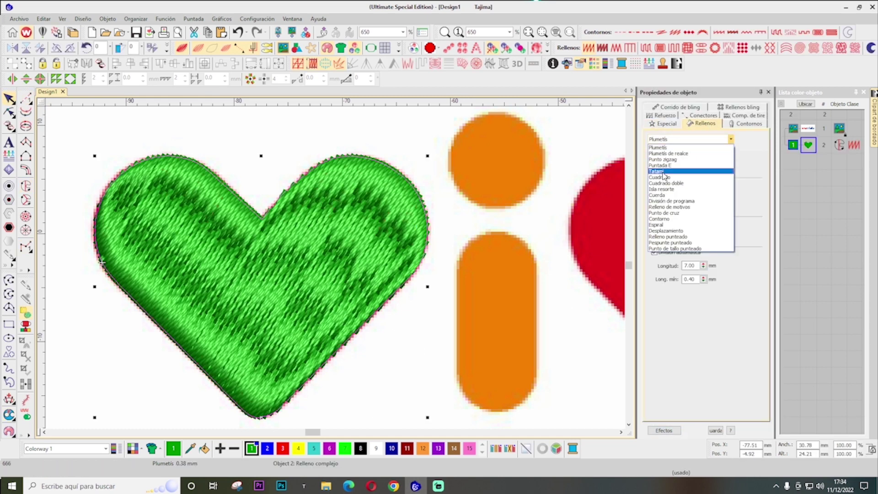
left_click(685, 168)
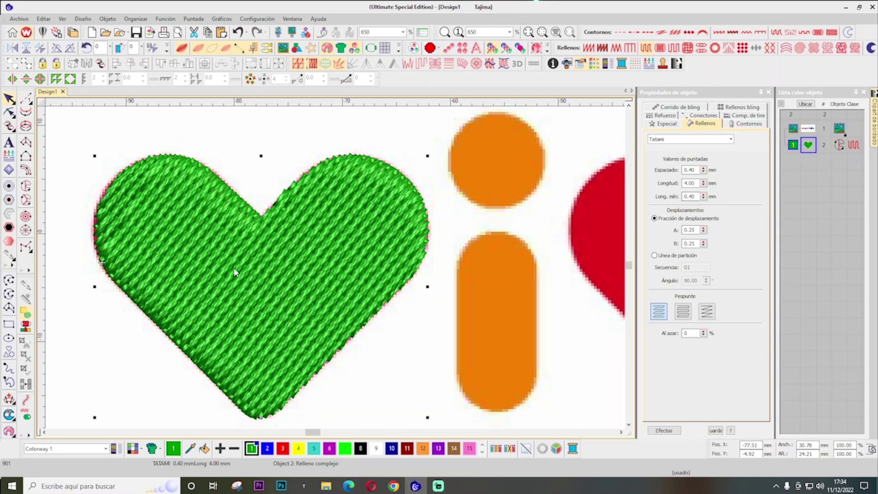
Turn the heart's stitch angle to nearly horizontal and move its entry and exit points to the heart's lower tip
left_click(9, 112)
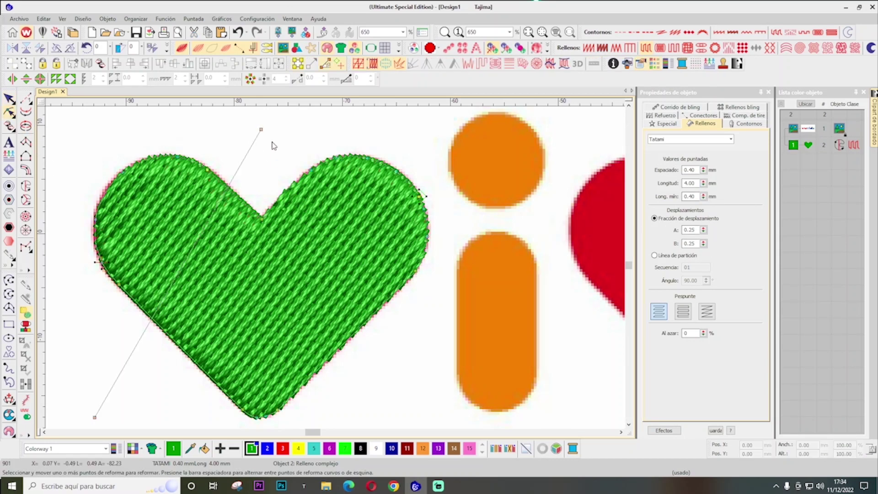
left_click_drag(266, 127, 437, 390)
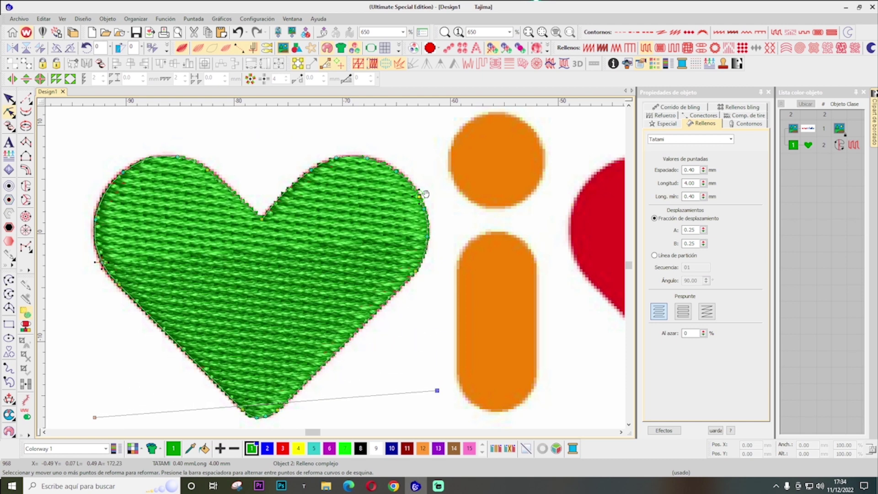
left_click_drag(424, 194, 231, 348)
mouse_move(73, 188)
left_mouse_down()
mouse_move(180, 302)
mouse_move(232, 345)
mouse_move(232, 337)
left_mouse_up()
left_click(386, 268)
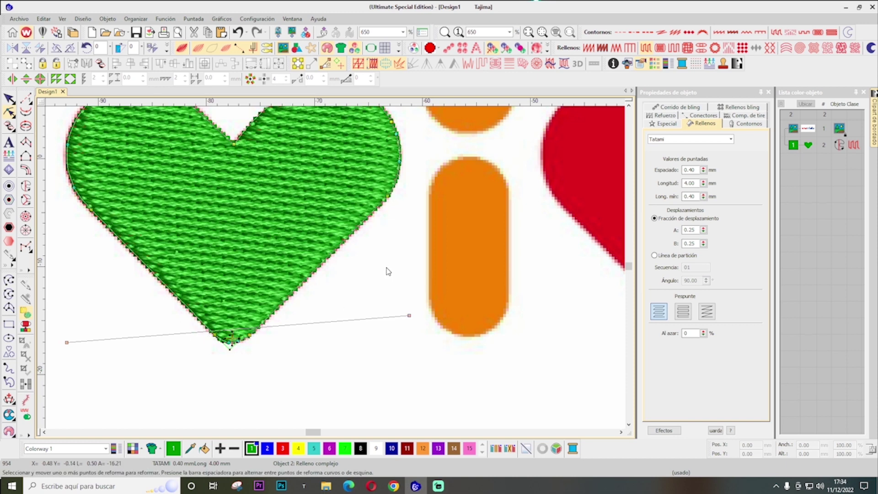
Recolor the heart with red colour 3 and display its underlay settings
left_click(10, 98)
left_click(282, 448)
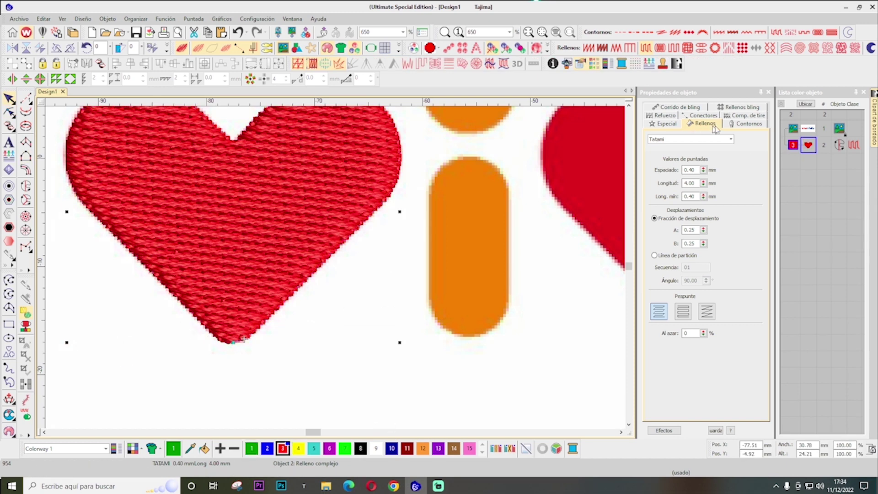
left_click(676, 117)
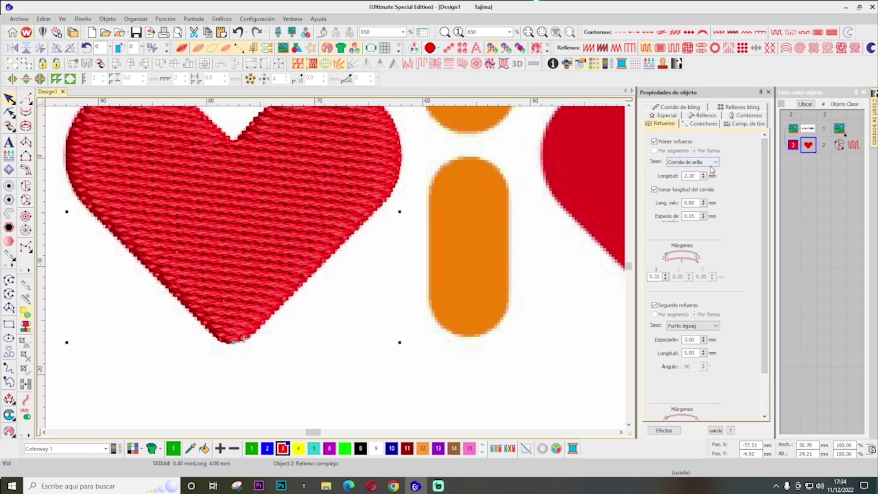
left_click(629, 105)
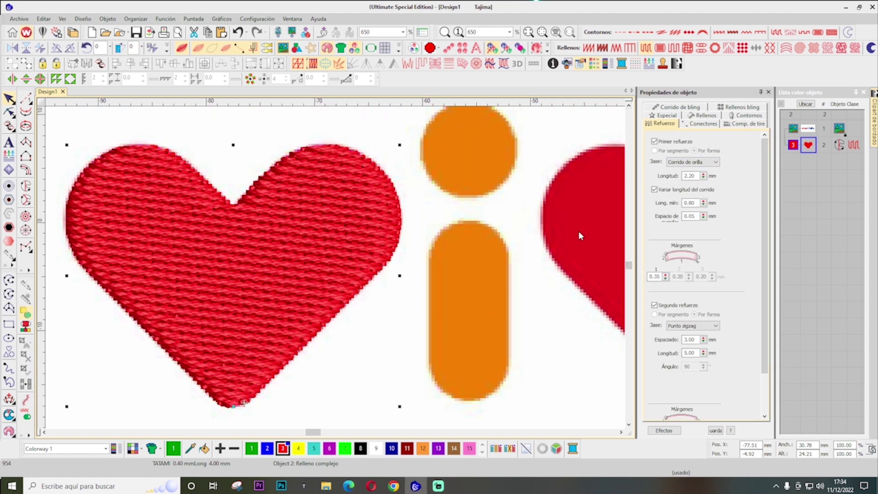
Place a copy of the stitched heart over the second red heart of the artwork
key("shift+z")
left_click(337, 326)
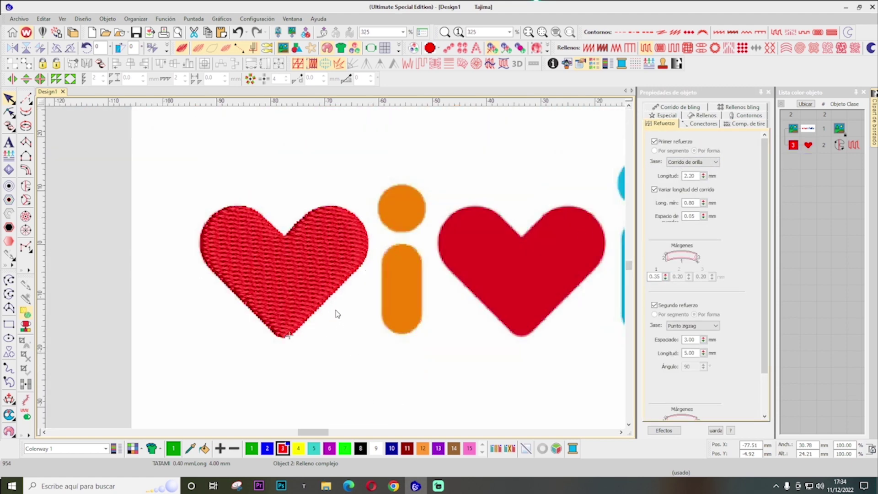
left_click(315, 275)
left_click_drag(316, 276, 558, 280)
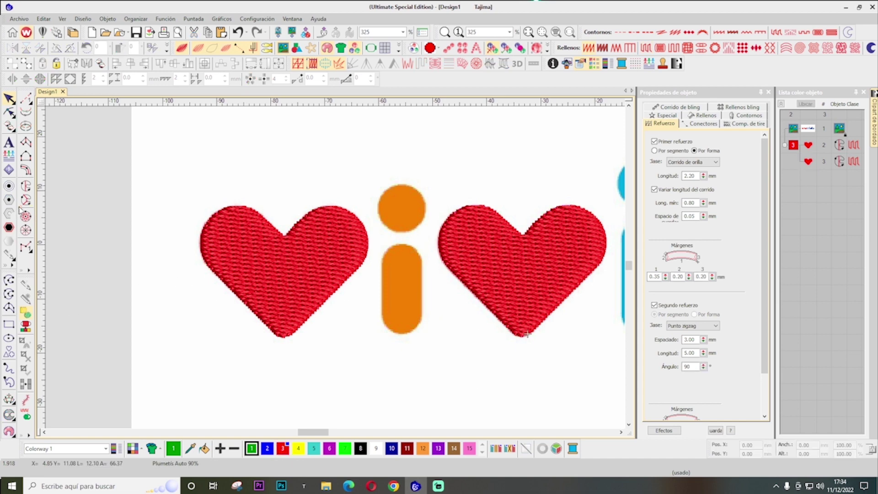
Digitize the orange i's dot as a Complex Fill shape by tracing its circular outline
left_click(26, 186)
key("z")
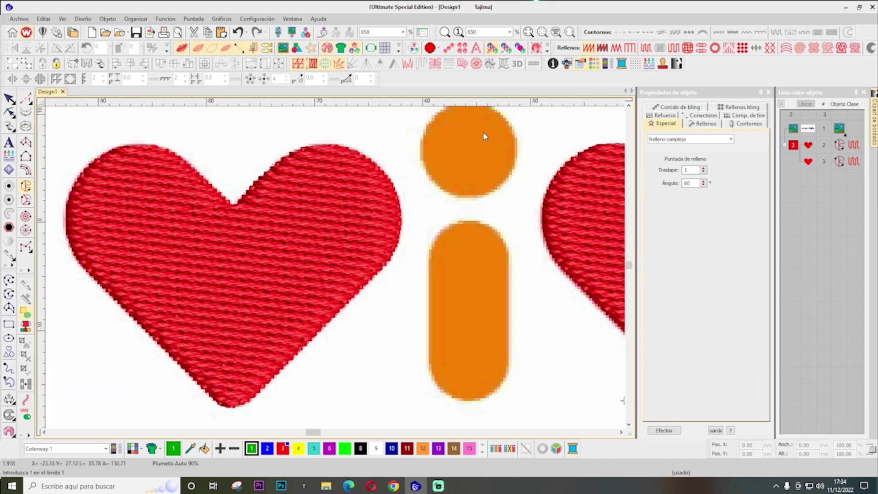
right_click(494, 189)
right_click(514, 162)
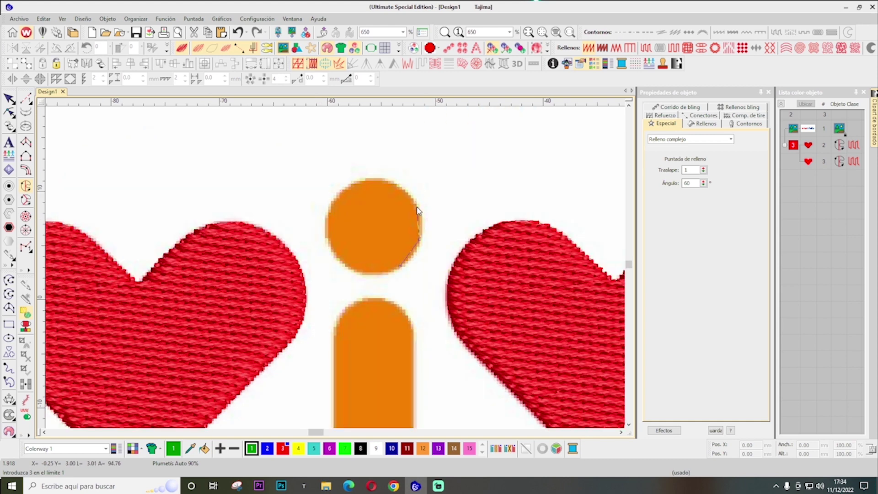
right_click(416, 206)
left_click(328, 231)
key("Return")
key("Return")
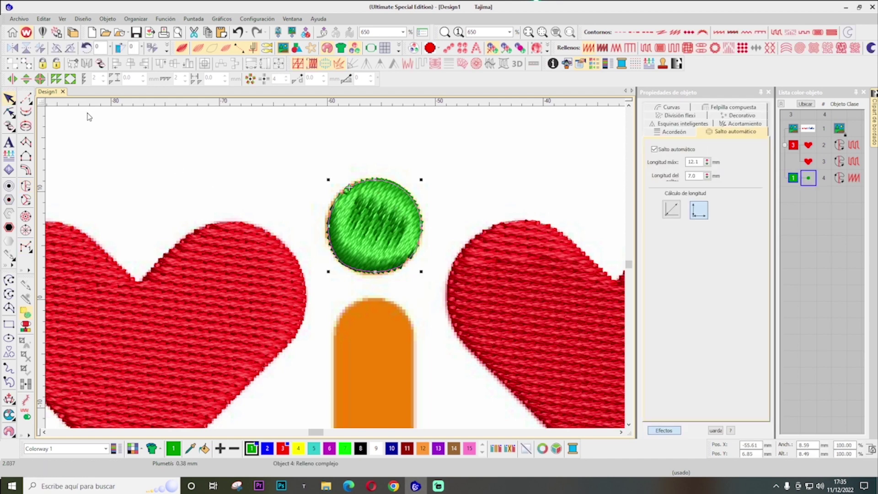
Reshape the i's dot with a nearly horizontal stitch angle and an outline matching the artwork, and recolor it with orange colour 12
left_click(10, 112)
left_click_drag(375, 191, 437, 254)
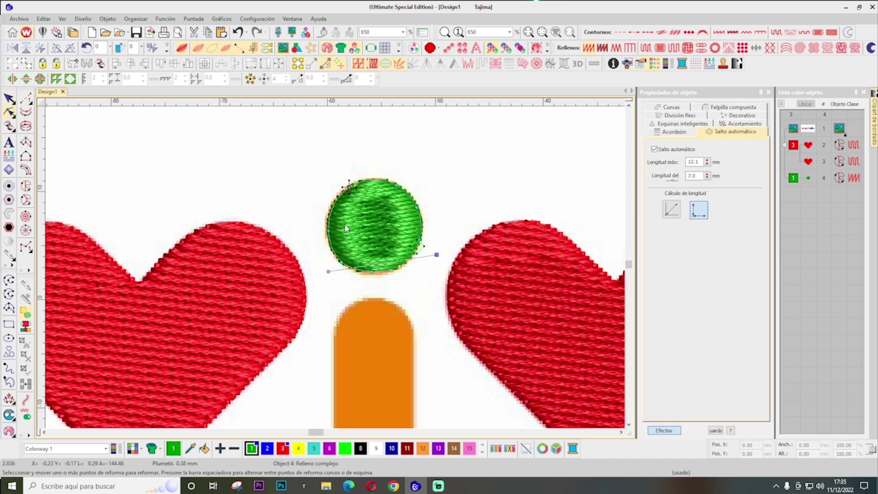
key("s")
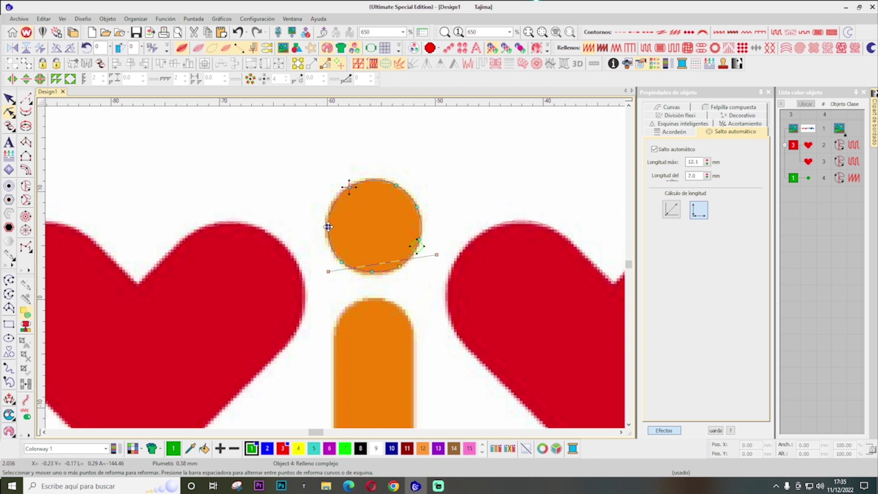
left_click(342, 261)
left_click(372, 272)
key("Escape")
key("t")
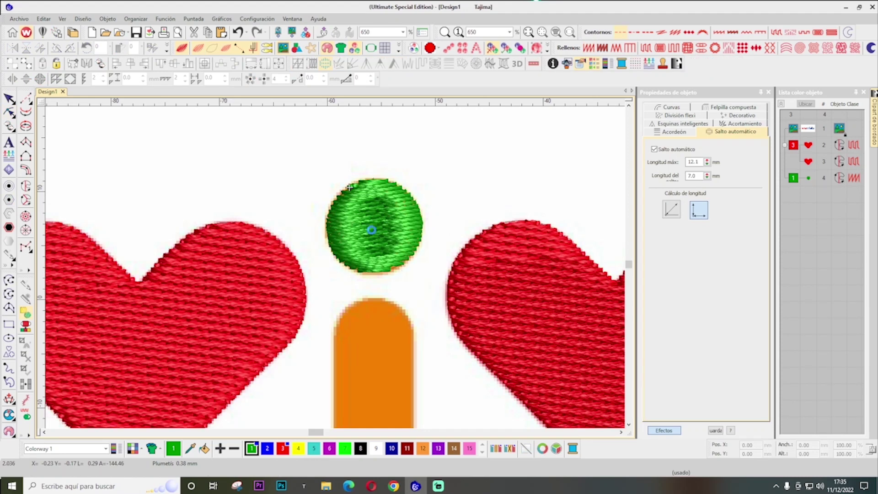
left_click(422, 448)
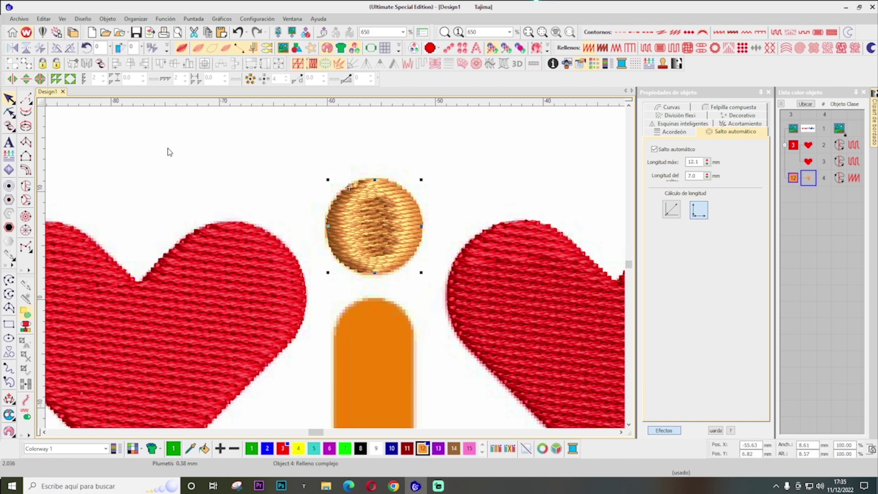
Digitize the orange i's stem as a Column A satin shape, placing paired points along both sides from the rounded top to the rounded bottom
left_click(26, 142)
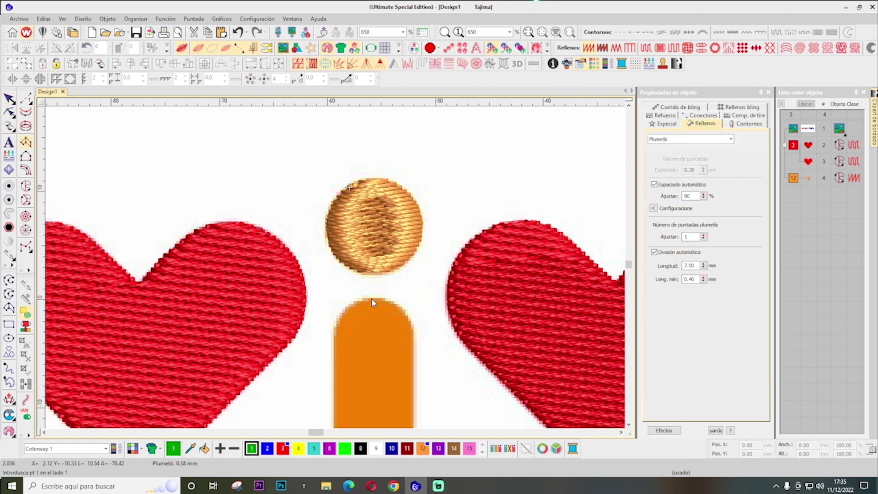
left_click(371, 299)
left_click(353, 305)
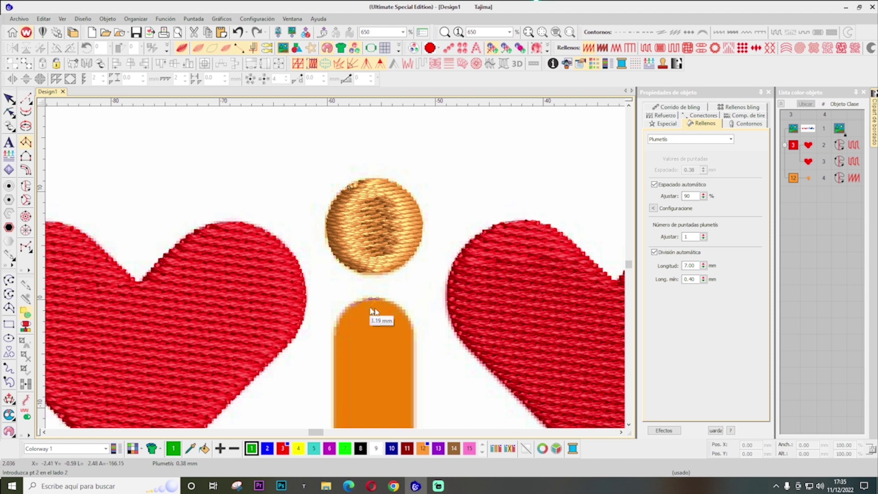
left_click(335, 328)
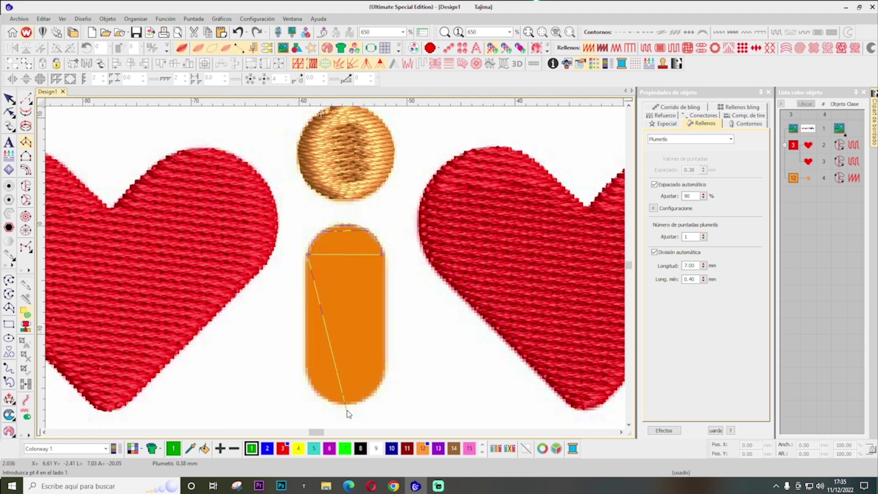
left_click(310, 380)
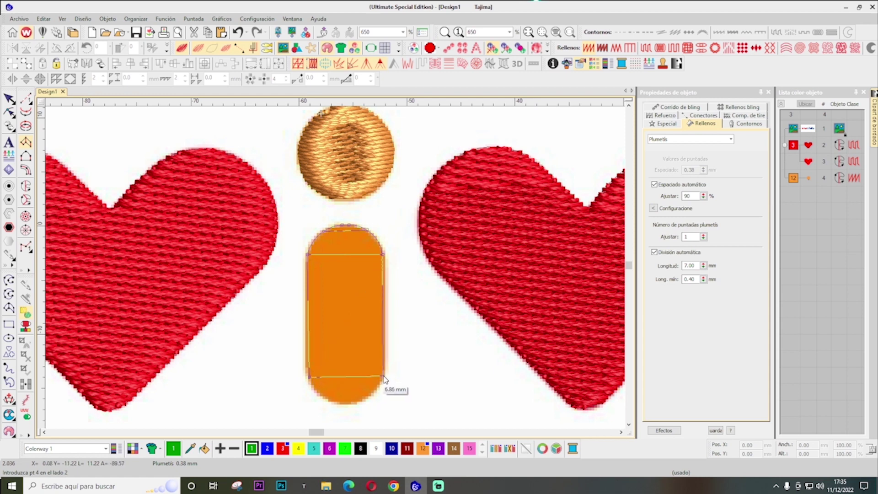
left_click(383, 377)
left_click(317, 391)
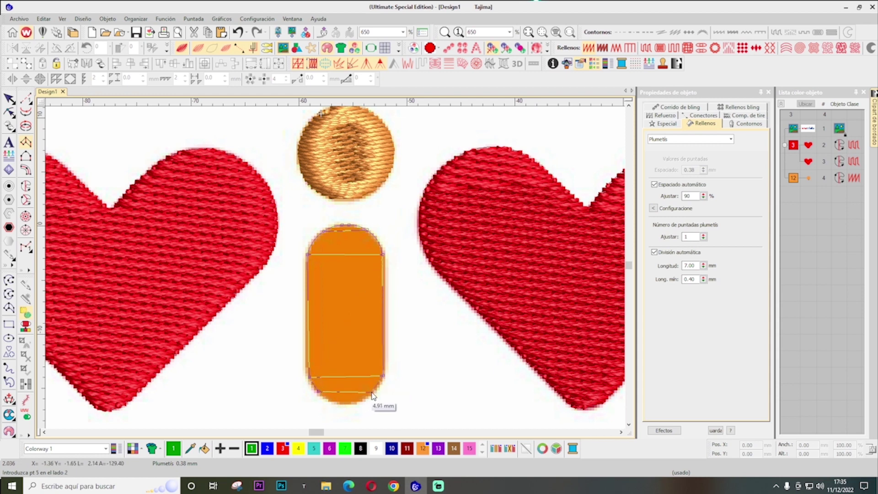
left_click(375, 391)
left_click(331, 403)
scroll(348, 406, "down", 2)
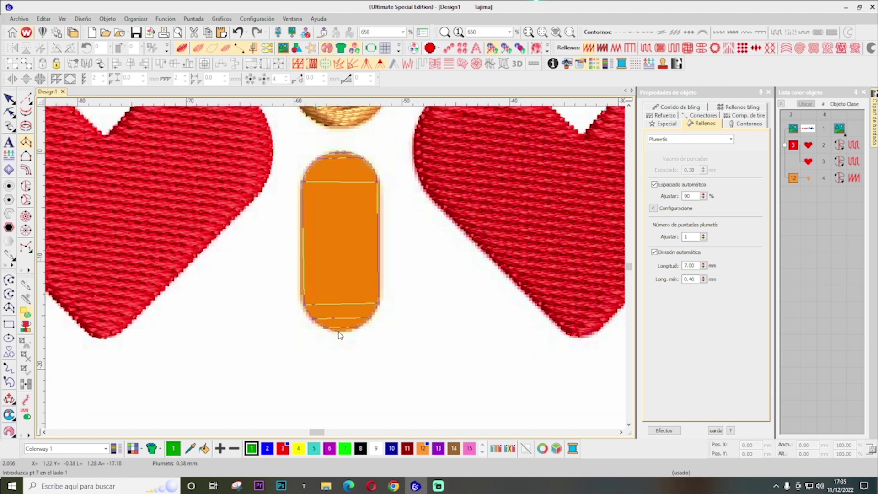
key("Return")
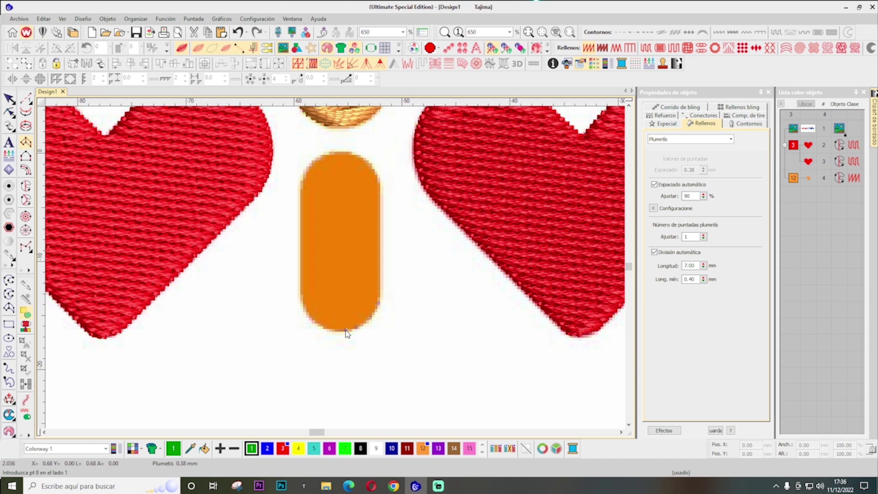
key("Escape")
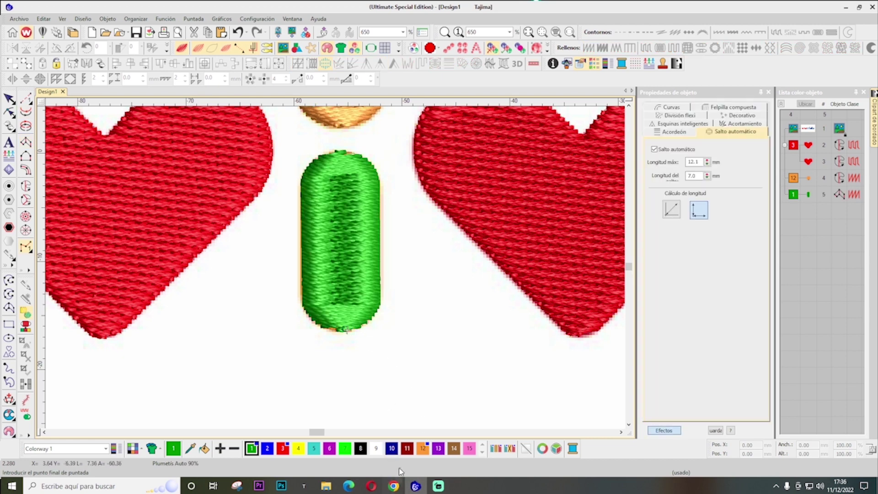
Recolor the i's stem with orange colour 12 and select it together with the dot
left_click(342, 264)
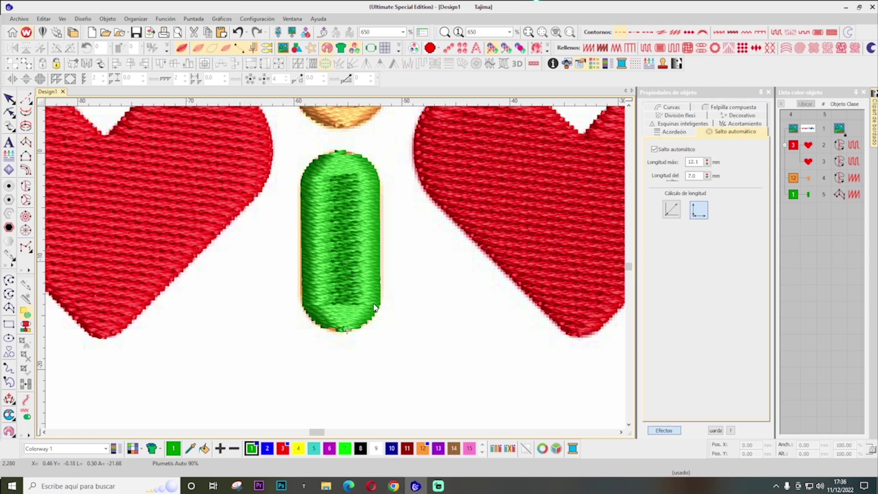
left_click(422, 448)
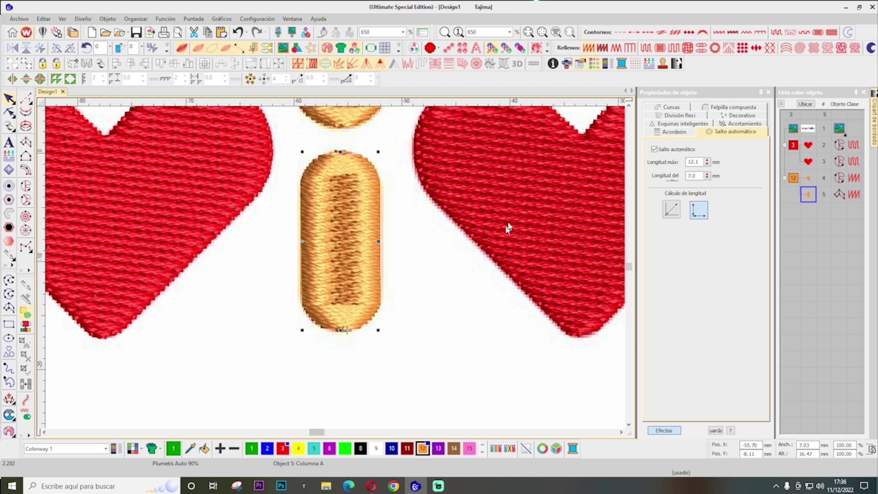
key("shift+z")
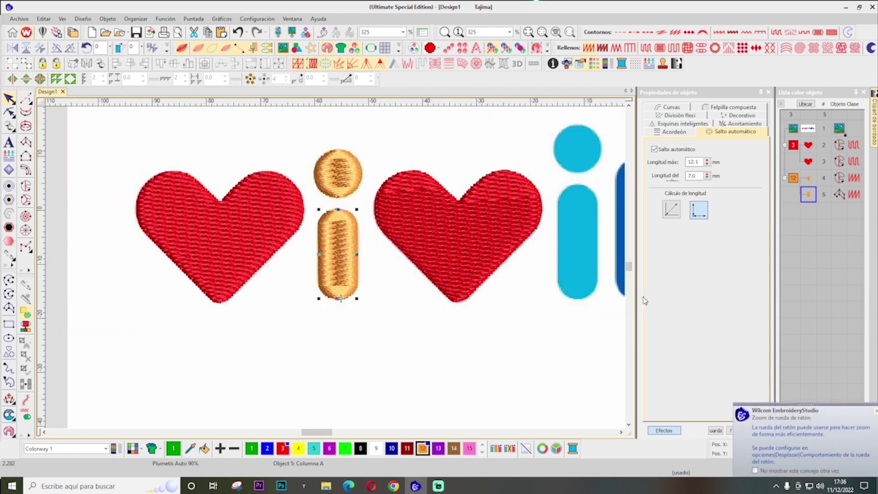
left_click(349, 181, "ctrl")
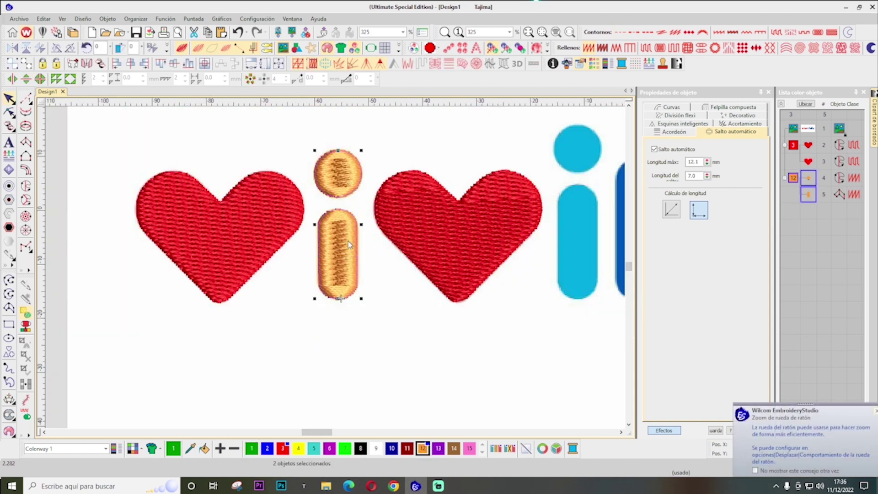
Digitize the light-blue i's dot as a Complex Fill shape by tracing points around its circular outline
left_click(621, 431)
left_click(620, 431)
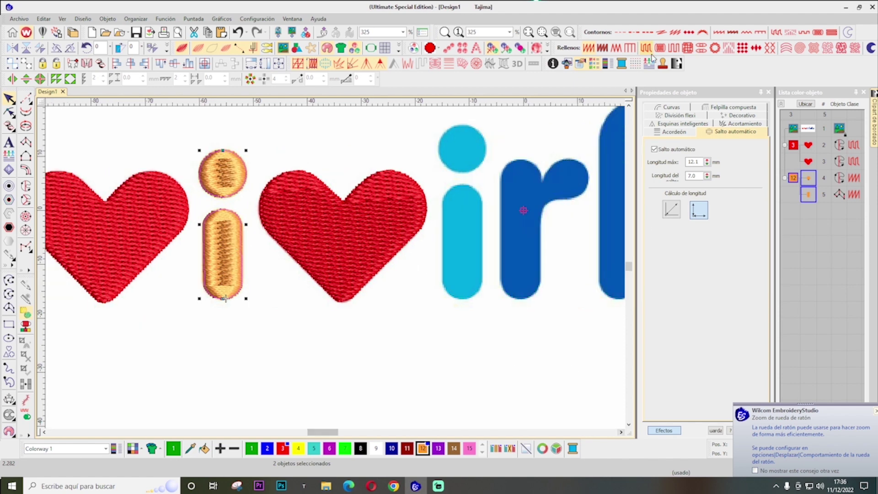
left_click(628, 105)
left_click(629, 106)
key("z")
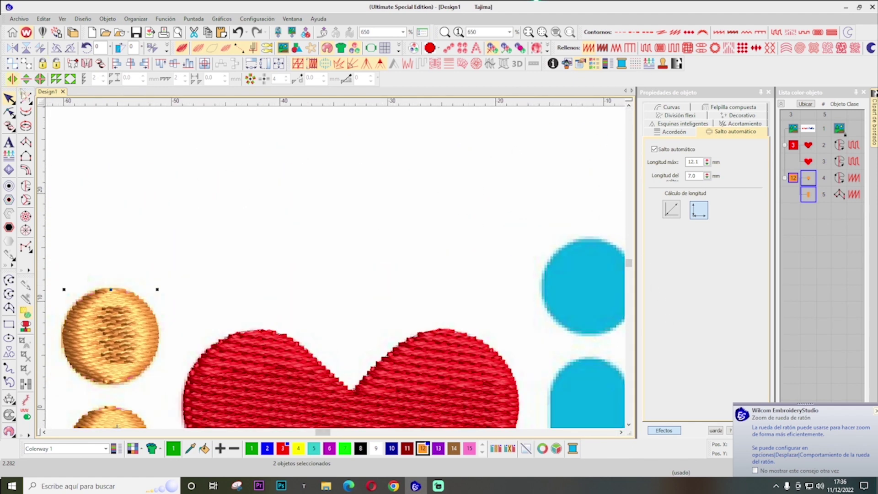
left_click(25, 185)
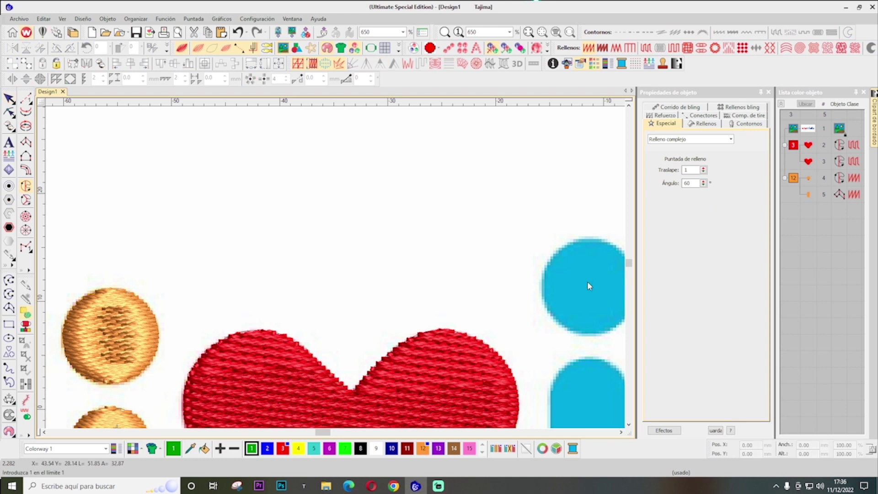
left_click(547, 265)
left_click(568, 243)
left_click(479, 255)
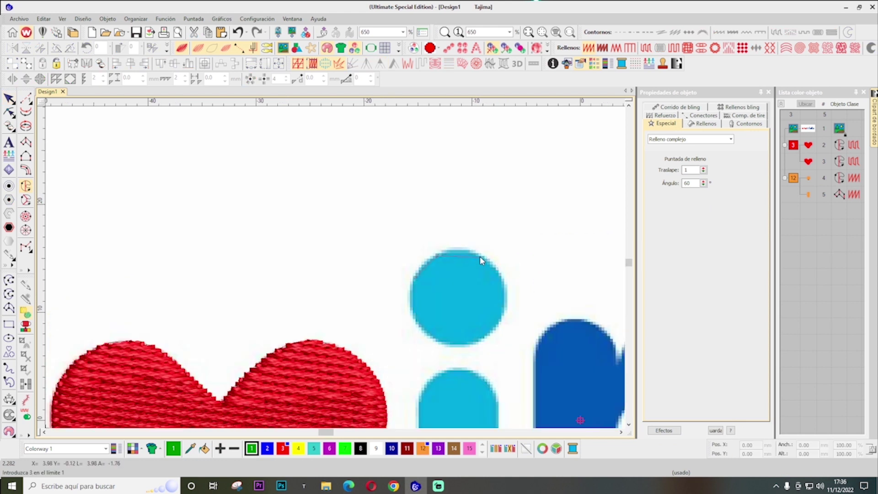
left_click(507, 298)
left_click(488, 338)
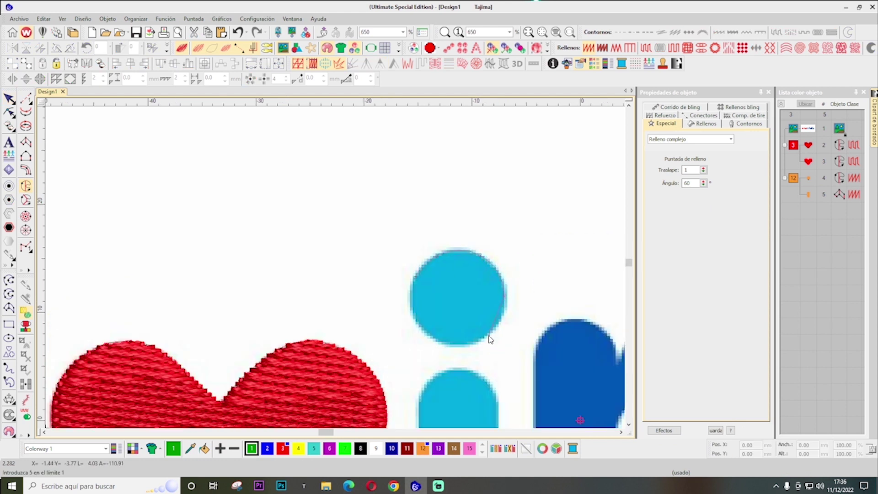
left_click(442, 345)
left_click(413, 309)
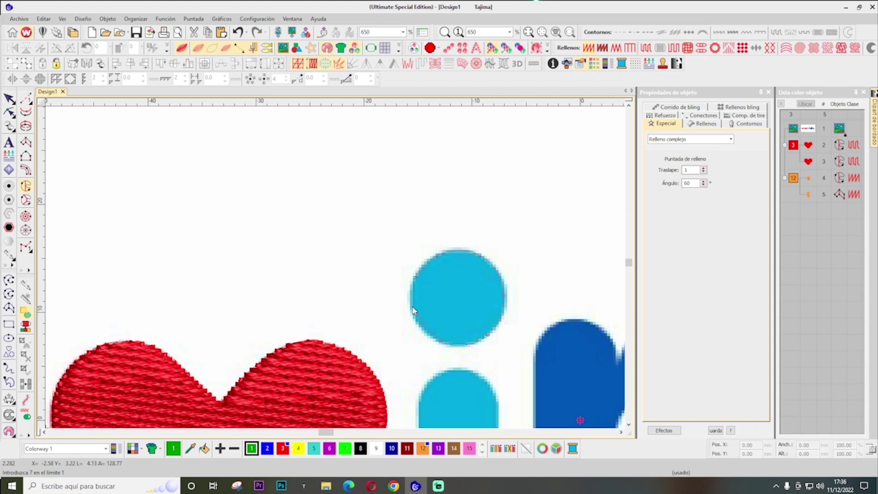
left_click(413, 277)
key("Return")
key("Return")
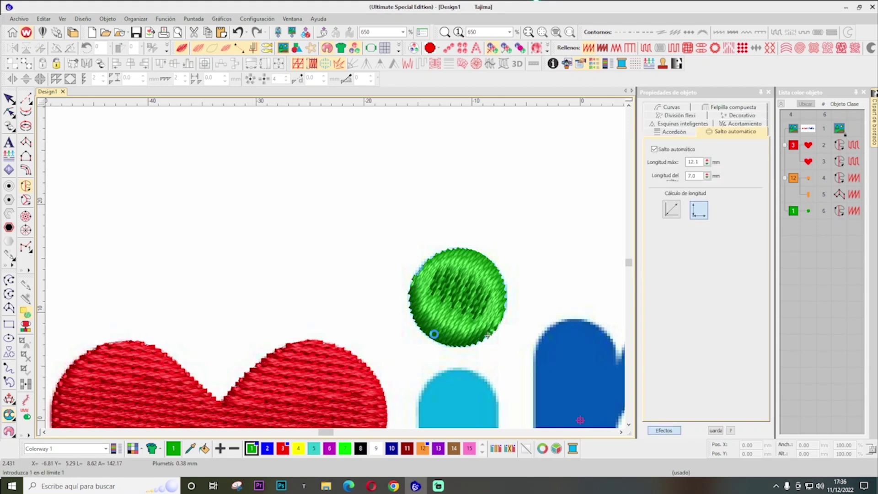
Reshape the light-blue i's dot with a 14° stitch angle and its stitch end point at the lower edge, and recolor it with turquoise colour 5
key("h")
left_click_drag(460, 263, 534, 314)
left_click_drag(412, 311, 465, 345)
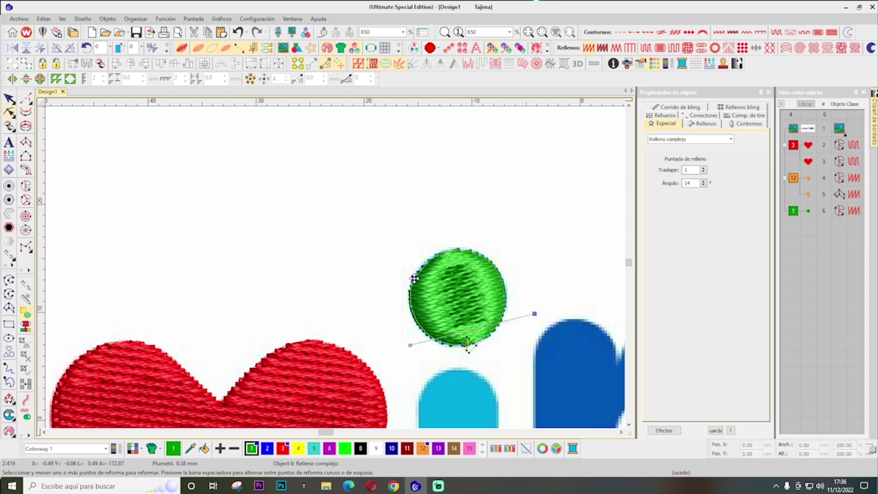
left_click_drag(414, 278, 413, 278)
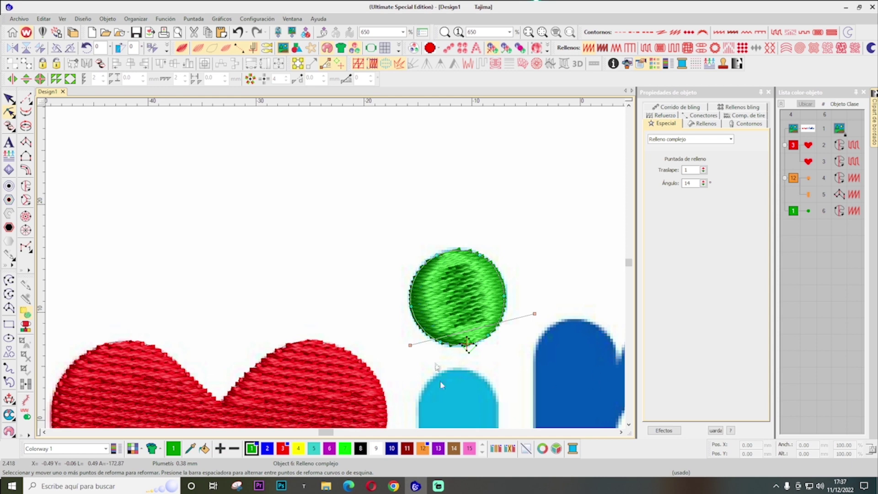
left_click(314, 448)
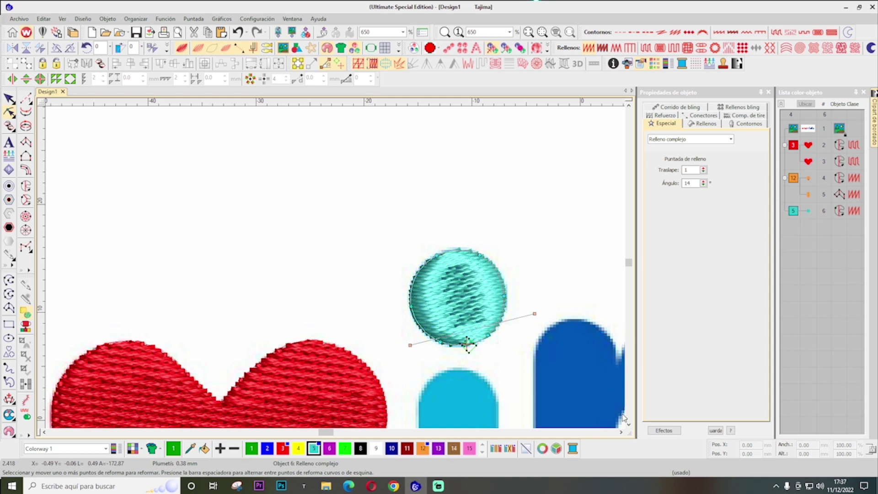
left_click(628, 424)
left_click(628, 424)
left_click(628, 425)
key("Escape")
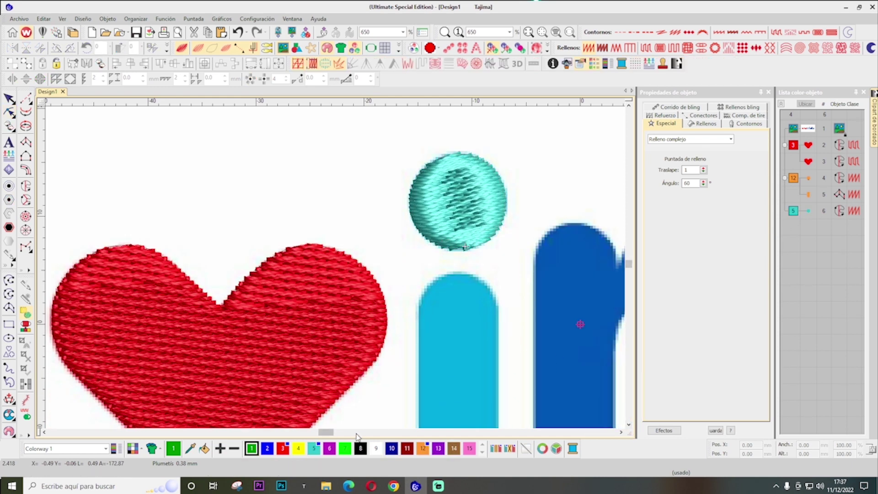
Digitize the light-blue i's stem as a Column A satin shape, placing paired points along both sides from the rounded top to the rounded bottom
left_click(26, 142)
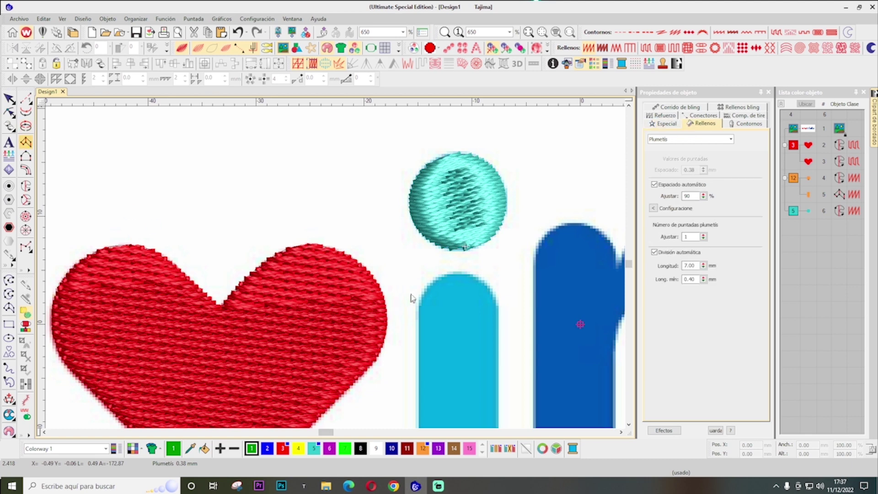
left_click(454, 274)
left_click(438, 279)
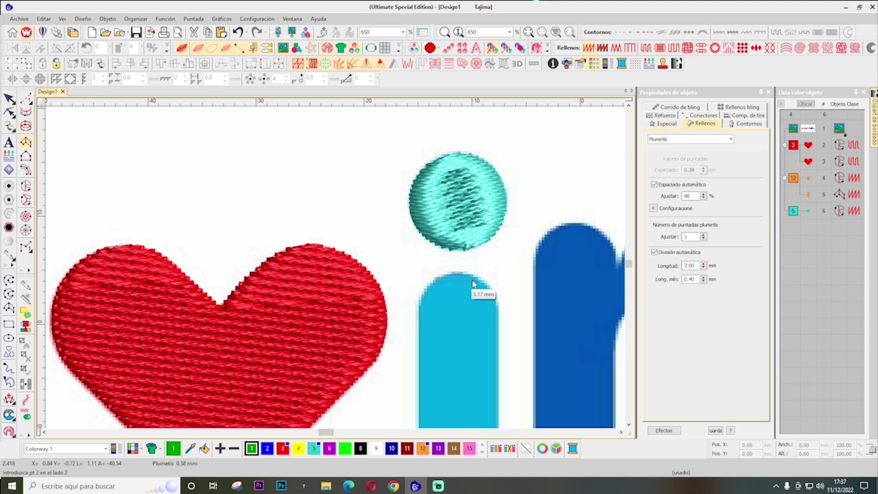
left_click(425, 292)
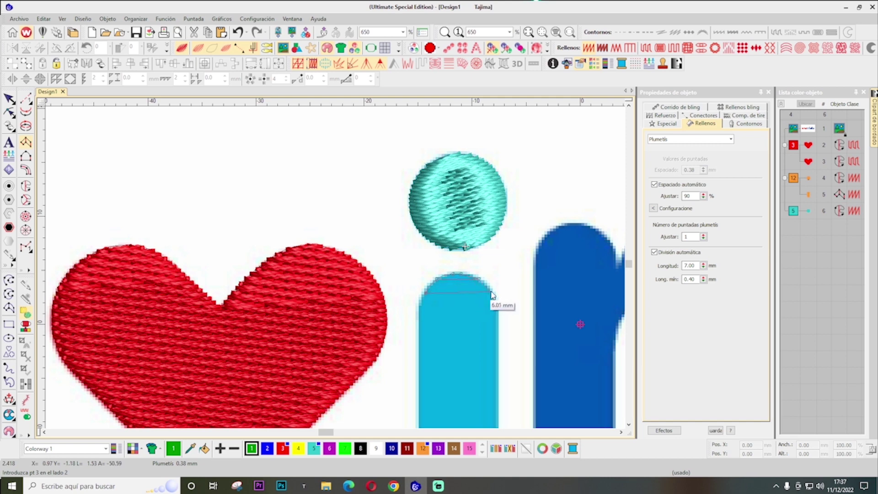
left_click(421, 306)
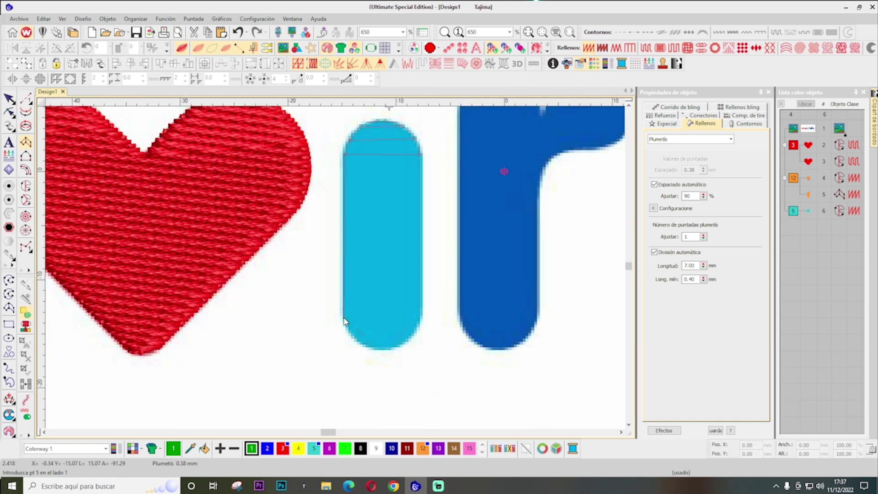
left_click(345, 317)
left_click(420, 322)
left_click(352, 335)
left_click(412, 339)
left_click(368, 347)
left_click(386, 351)
key("Return")
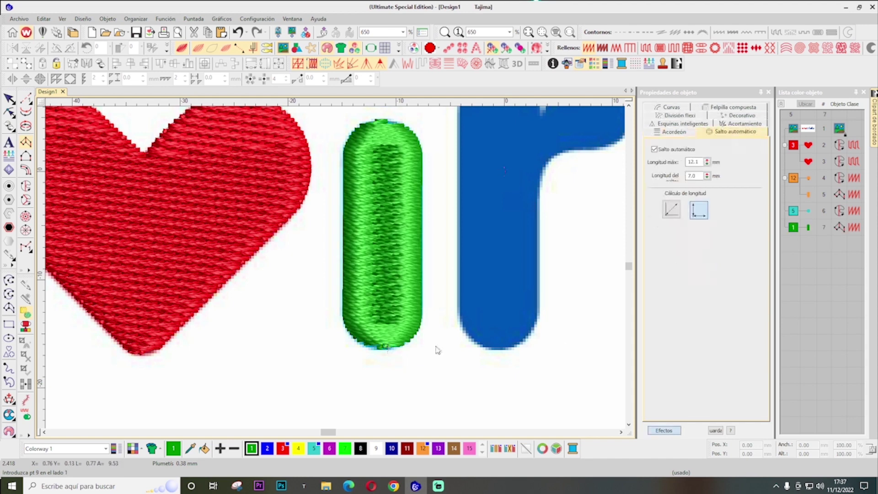
key("space")
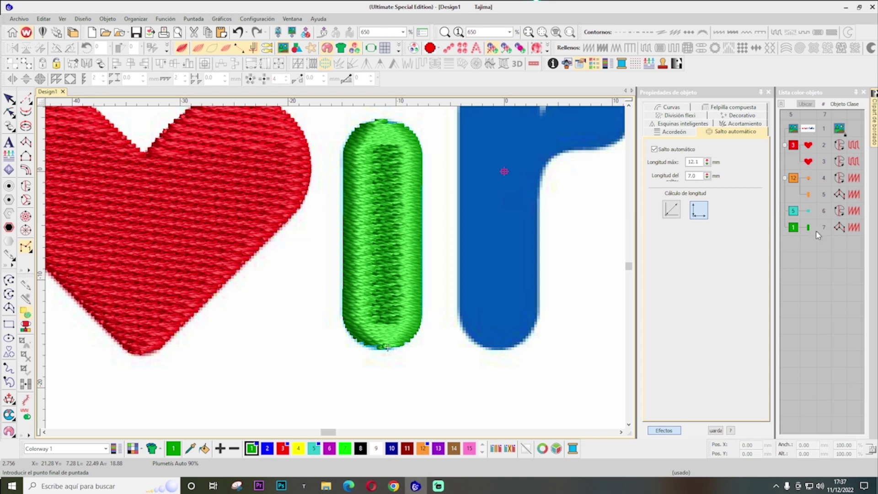
Recolor the light-blue i's stem with turquoise colour 5 and deselect it
left_click(815, 229)
left_click(313, 448)
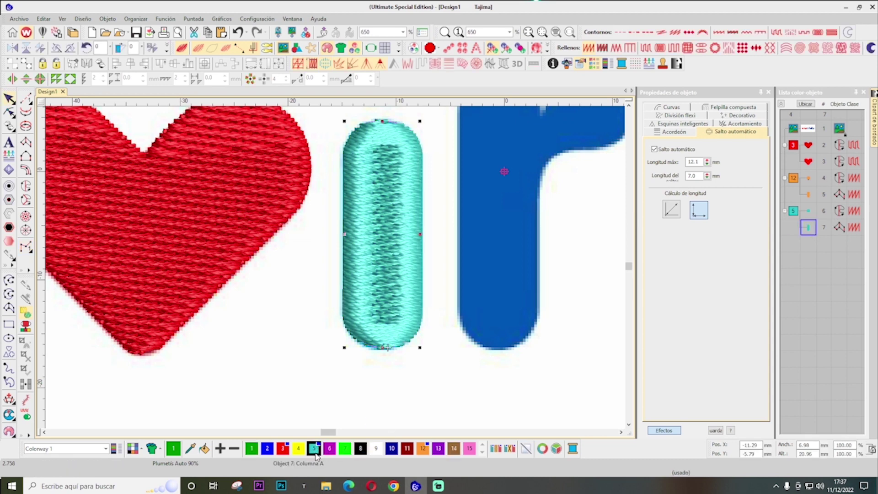
left_click(315, 452)
left_click(526, 282)
key("Escape")
Digitize the dark-blue r's curved arm as a Column A satin shape, placing paired points from its rounded tip back into the stem
left_click(630, 106)
left_click(629, 106)
left_click(629, 106)
left_click(629, 106)
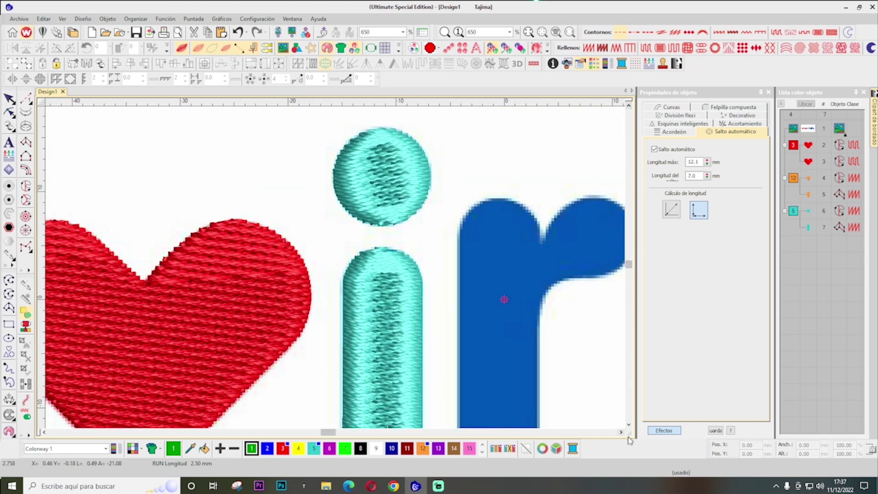
left_click(620, 431)
left_click(620, 431)
left_click(621, 431)
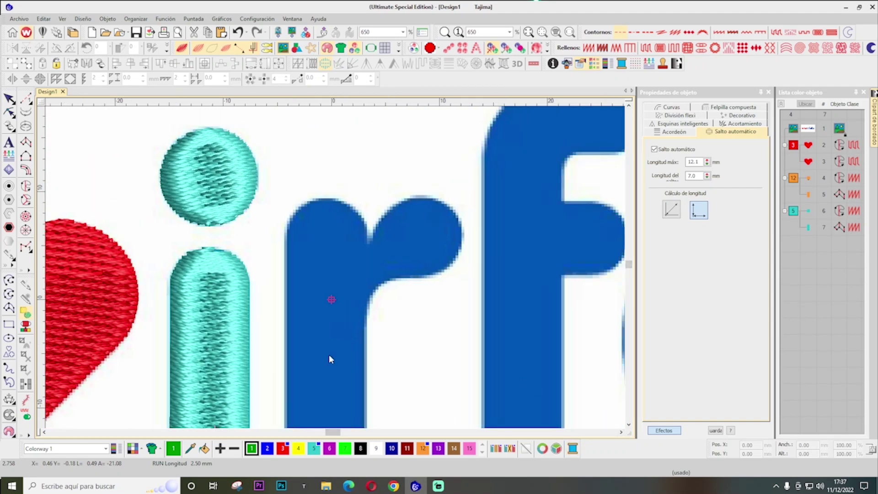
left_click(26, 143)
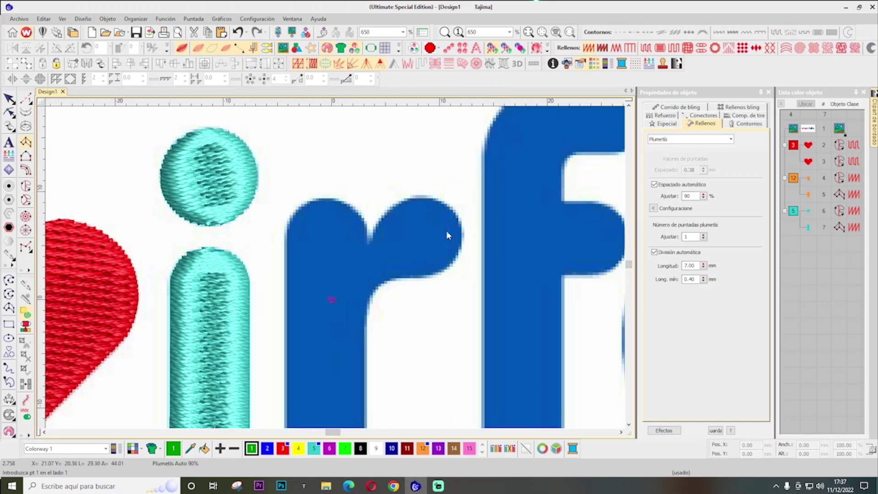
left_click(460, 232)
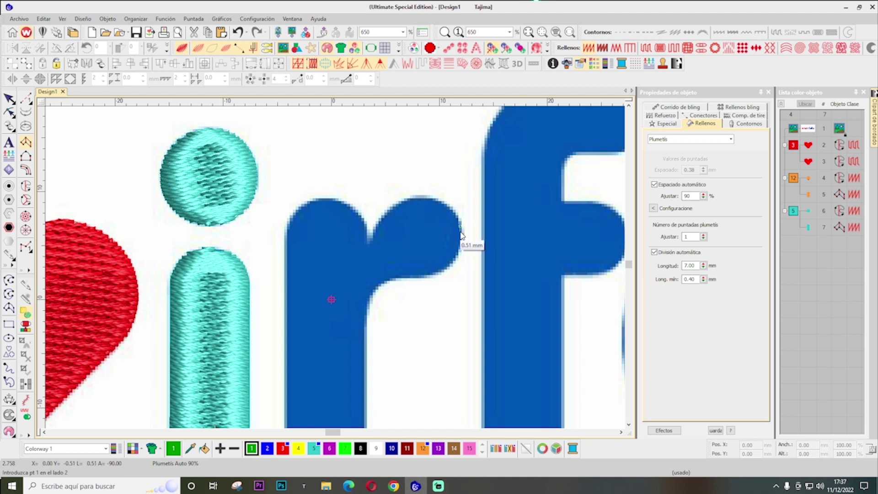
left_click(455, 257)
left_click(448, 207)
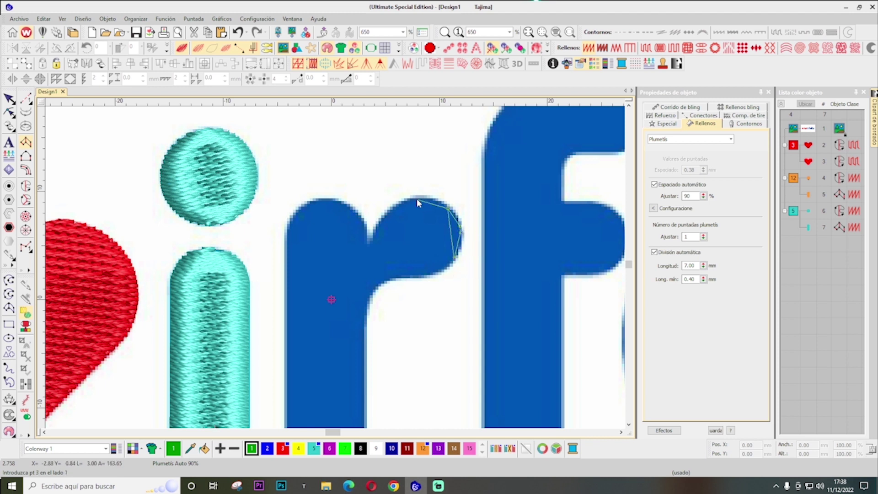
left_click(436, 270)
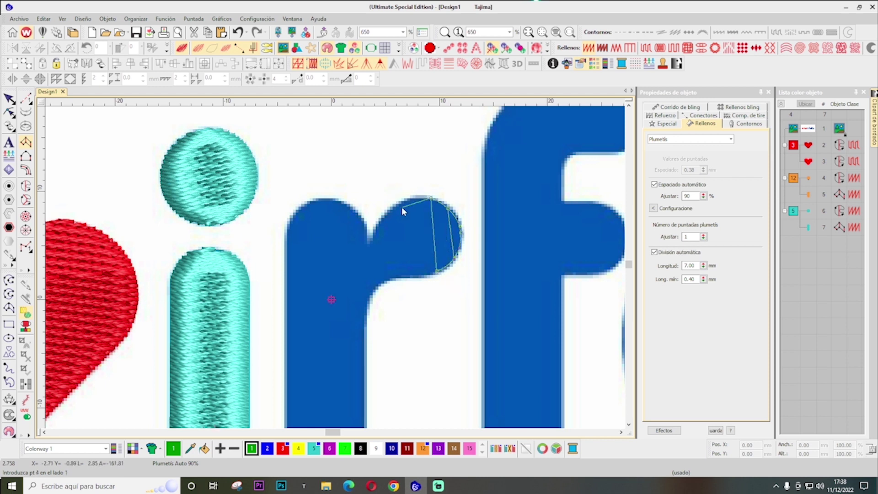
left_click(382, 221)
left_click(396, 274)
left_click(374, 240)
left_click(371, 245)
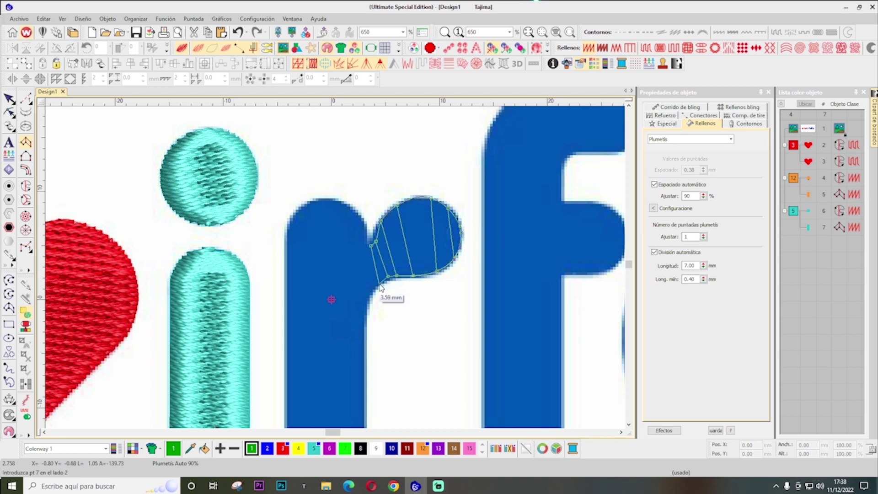
left_click(357, 246)
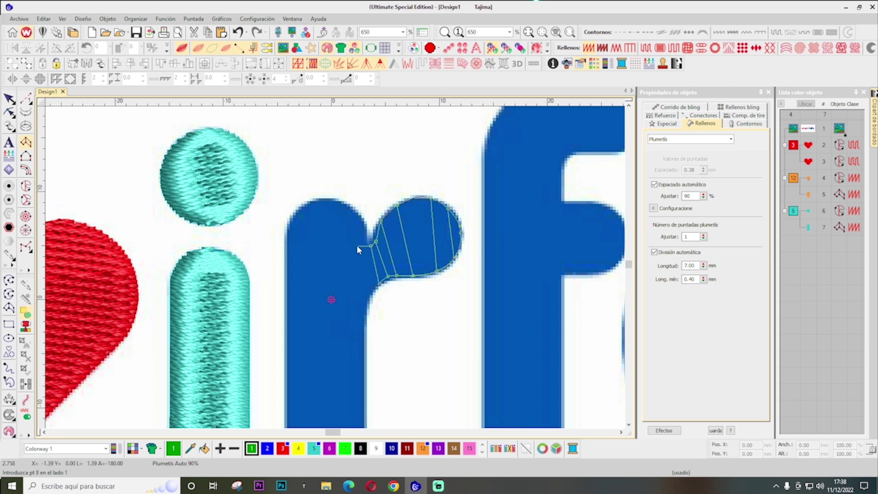
left_click(356, 312)
key("Return")
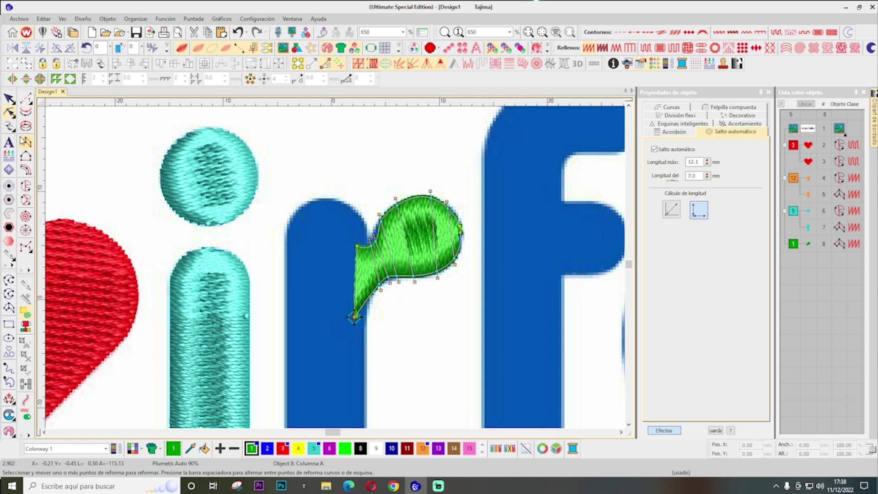
Reshape the r's arm by shifting the outline point at its top toward the stem and adjusting the point near its rounded tip
left_click_drag(430, 191, 416, 190)
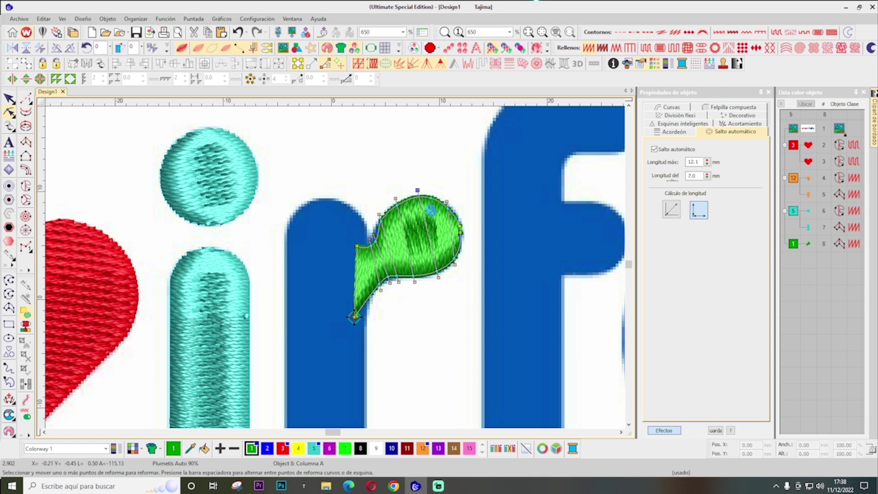
left_click(466, 263)
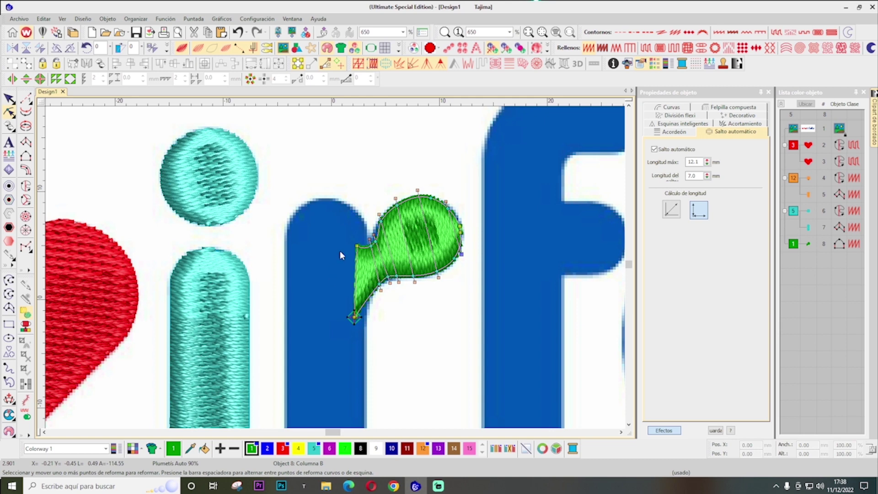
key("Escape")
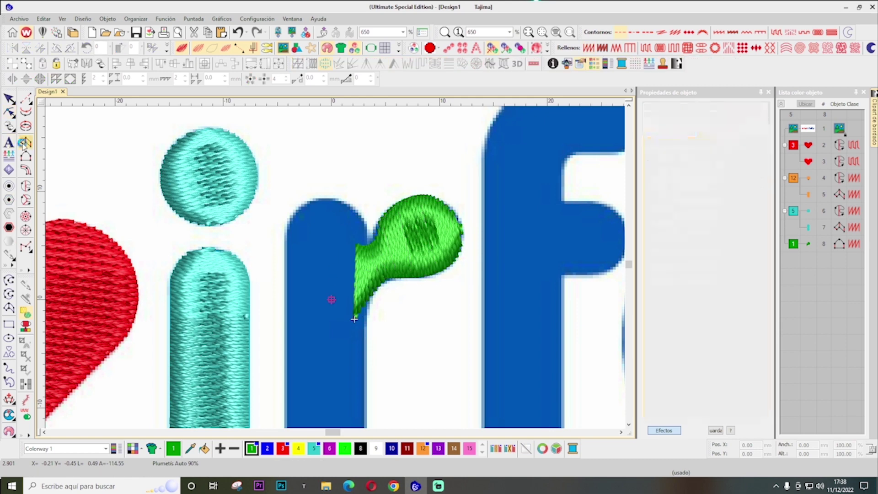
Digitize the dark-blue r's stem as a Column A satin shape, placing paired points along both sides from the rounded top to the rounded bottom
left_click(321, 199)
left_click(330, 197)
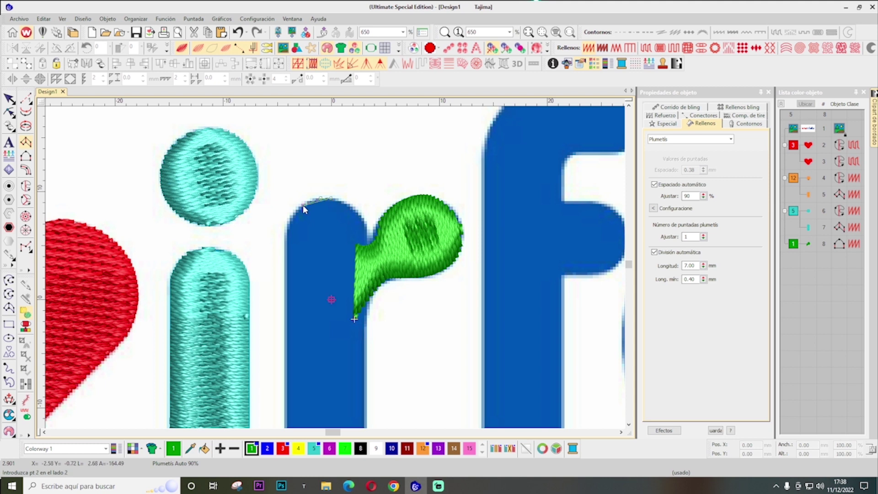
left_click(302, 204)
left_click(351, 207)
left_click(290, 217)
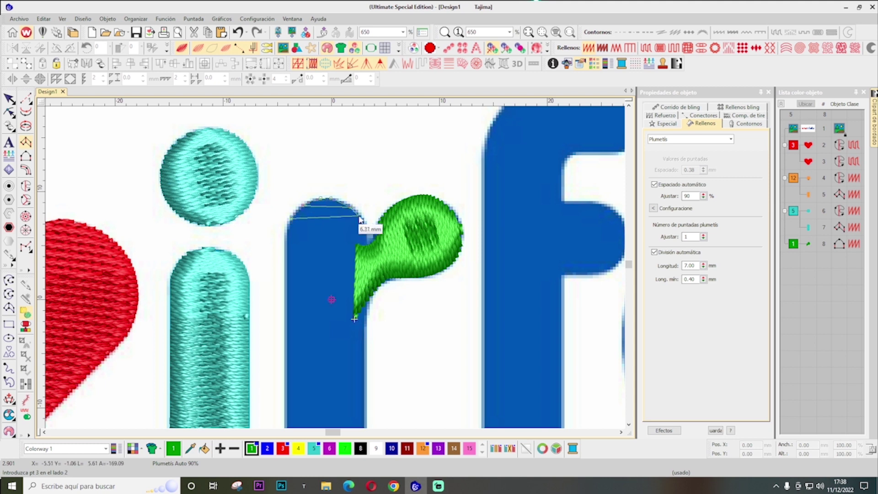
left_click(361, 218)
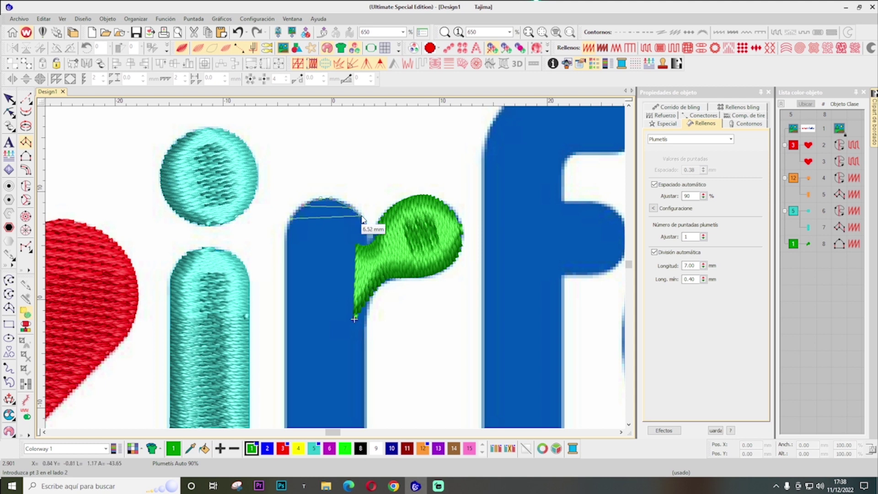
left_click(289, 230)
scroll(350, 347, "down", 3)
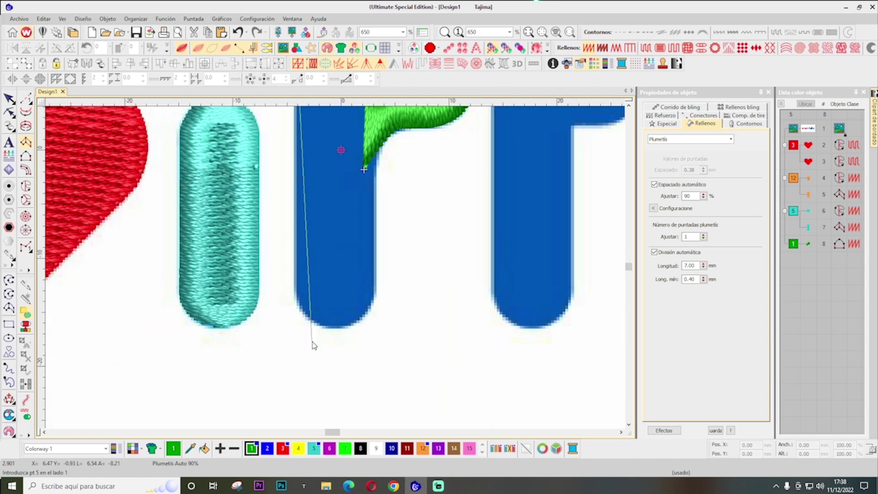
left_click(297, 294)
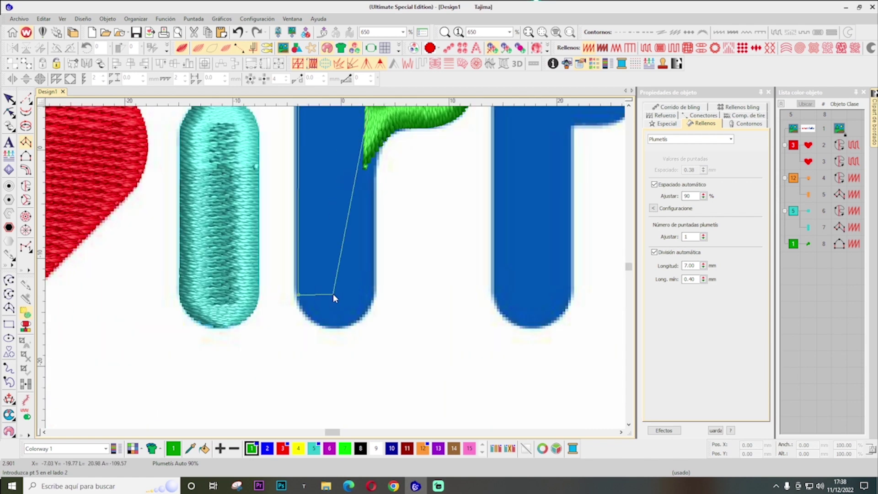
left_click(373, 293)
left_click(303, 310)
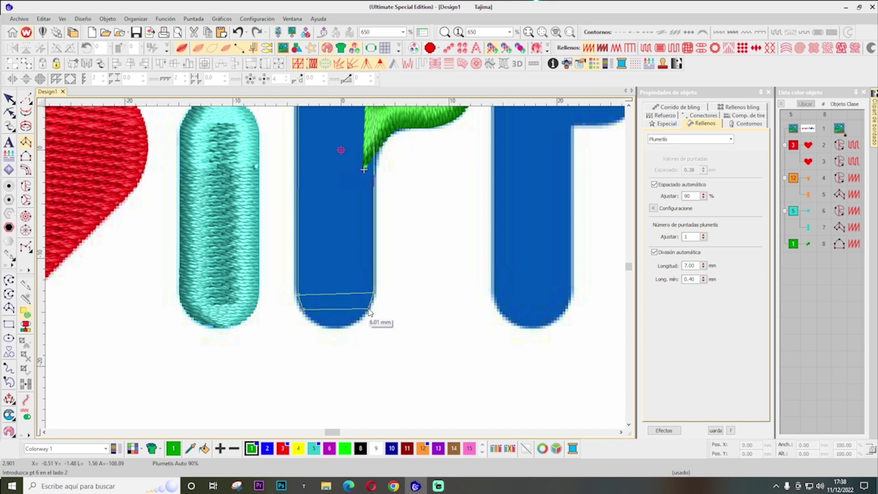
left_click(369, 306)
left_click(315, 322)
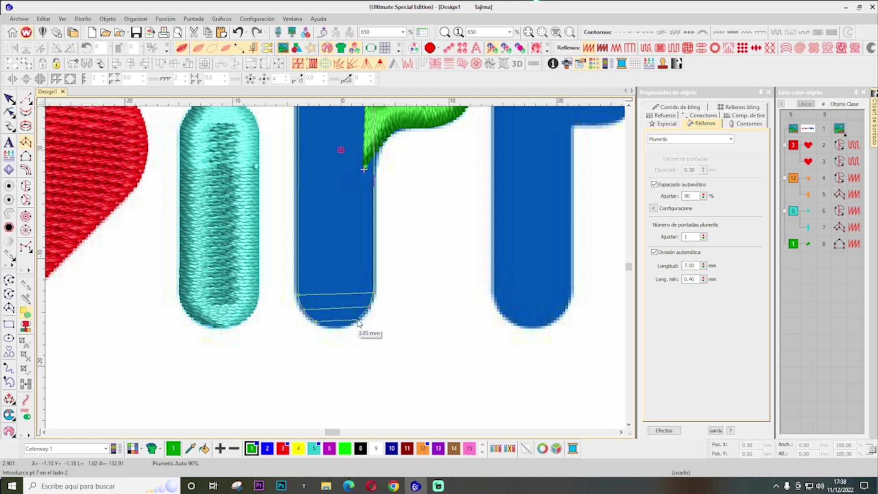
left_click(361, 319)
left_click(340, 326)
key("Return")
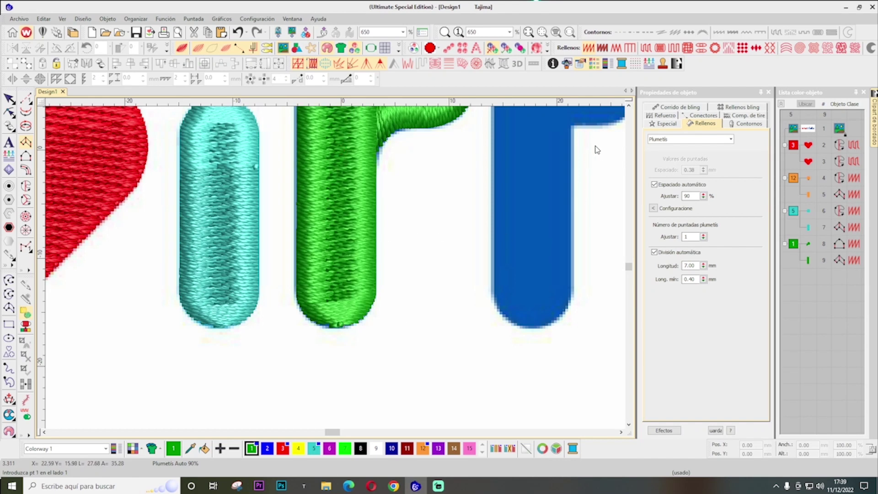
Recolor both parts of the r, the arm and the stem, with blue colour 2
left_click(793, 244)
left_click(268, 448)
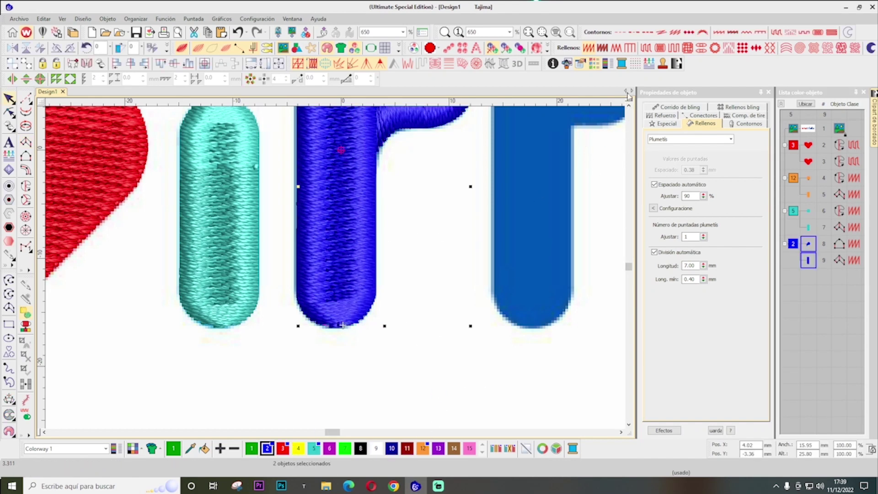
scroll(595, 230, "up", 4)
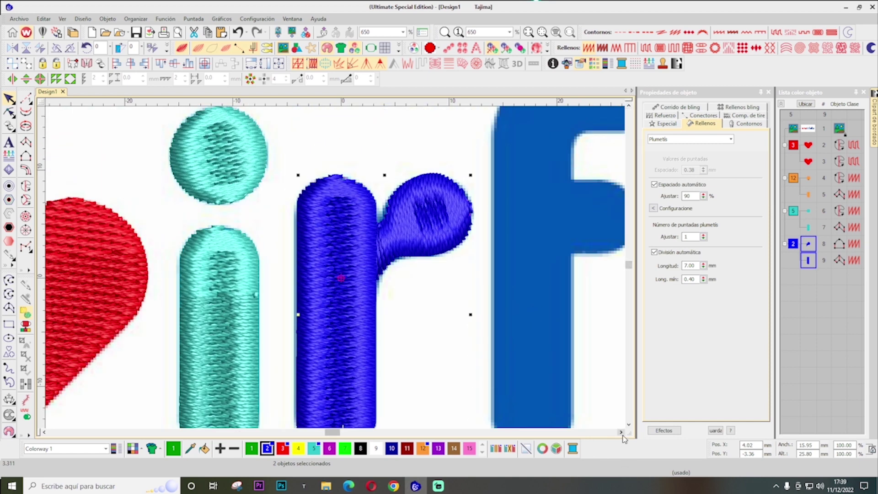
Digitize the f's crossbar as a Column A satin shape, placing paired points from its rounded end back into the stem
scroll(622, 438, "right", 5)
left_click(26, 142)
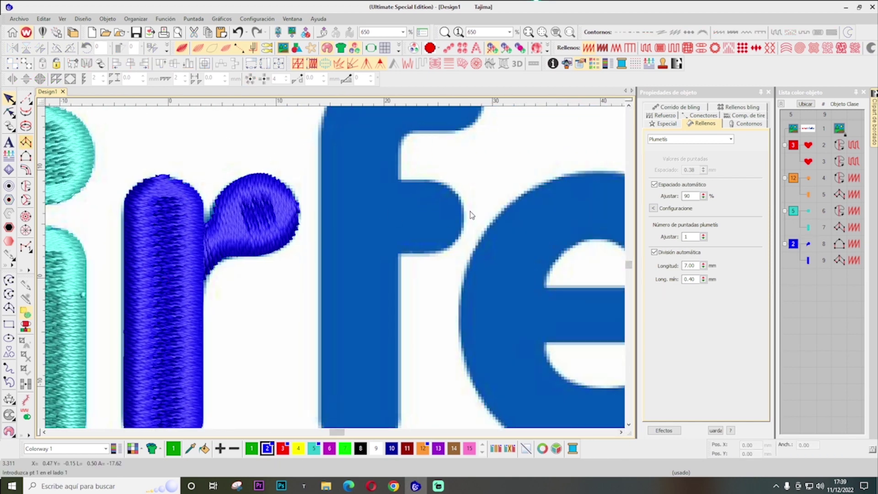
left_click(463, 224)
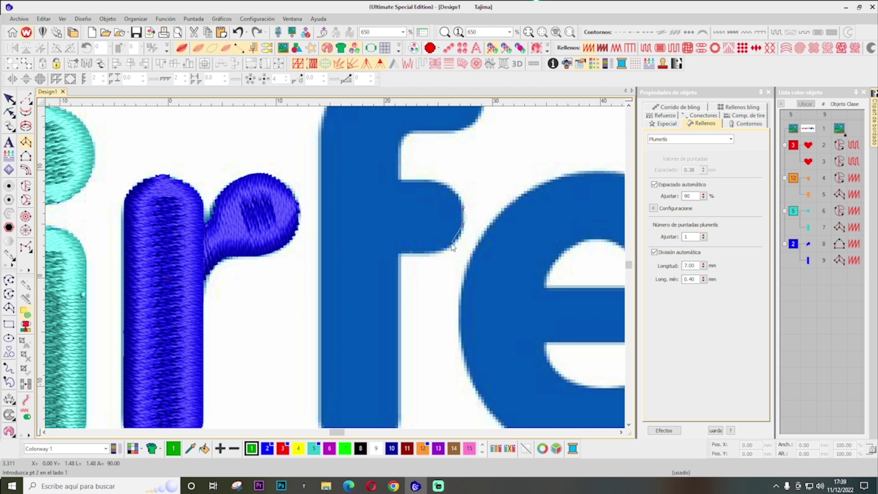
left_click(457, 241)
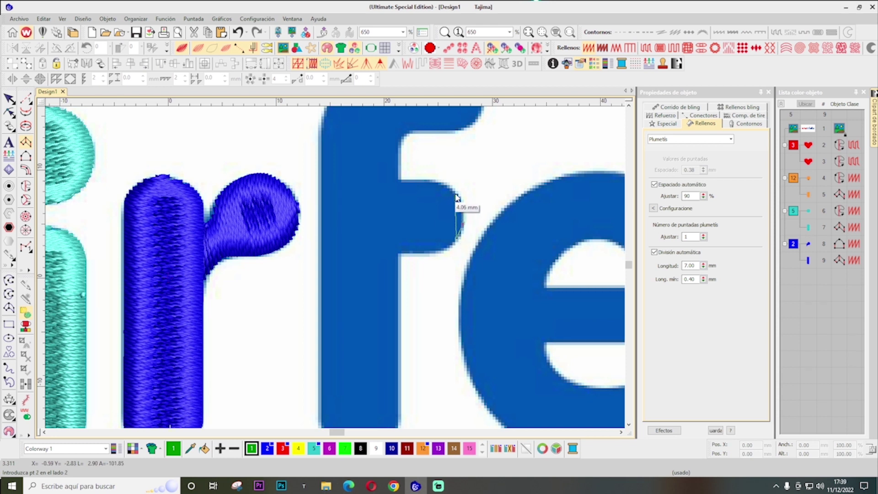
left_click(442, 249)
left_click(434, 250)
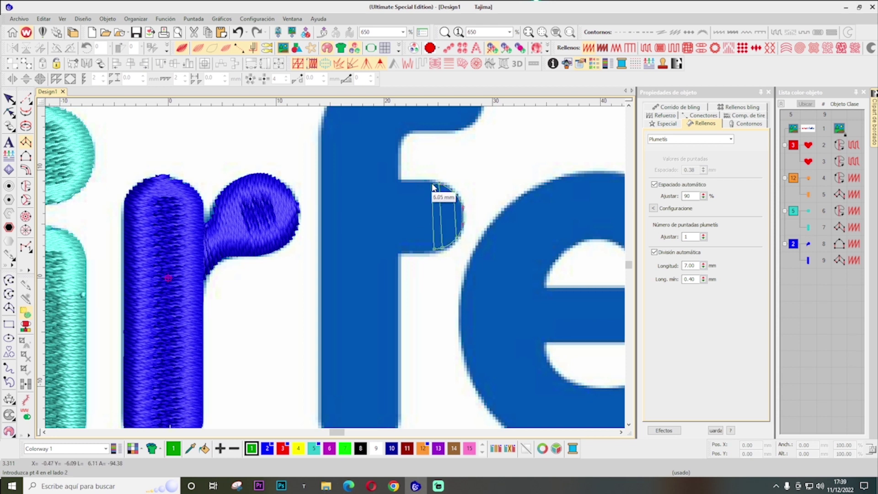
left_click(391, 250)
left_click(391, 183)
key("Return")
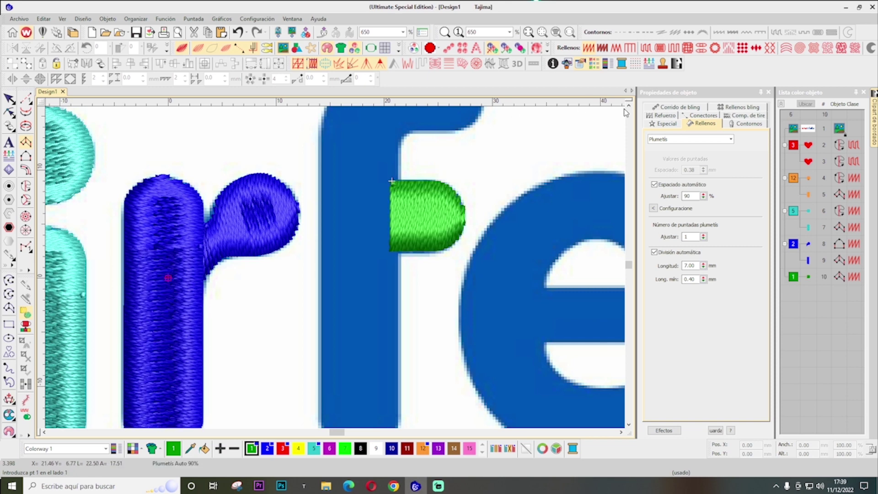
Start a Column A satin shape for the f's hook, placing paired points from its rounded tip around the bend to the stem
scroll(490, 213, "up", 3)
key("space")
key("space")
key("space")
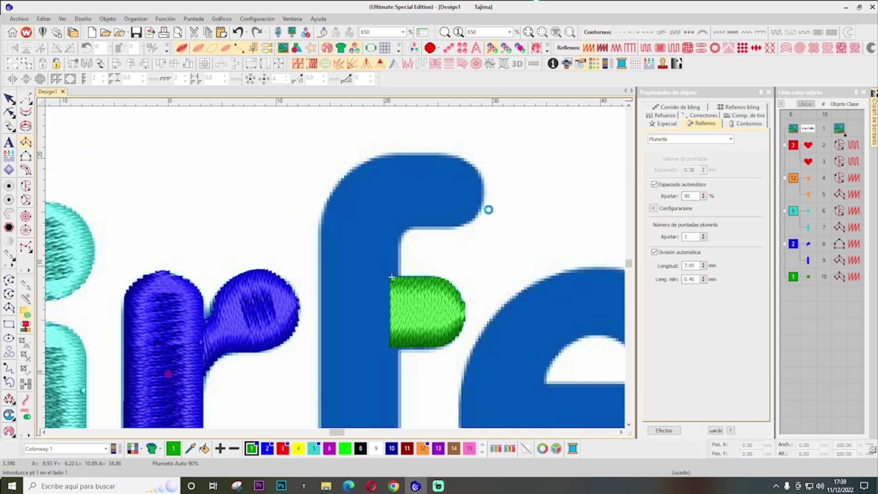
key("space")
left_click(484, 202)
left_click(478, 173)
left_click(466, 165)
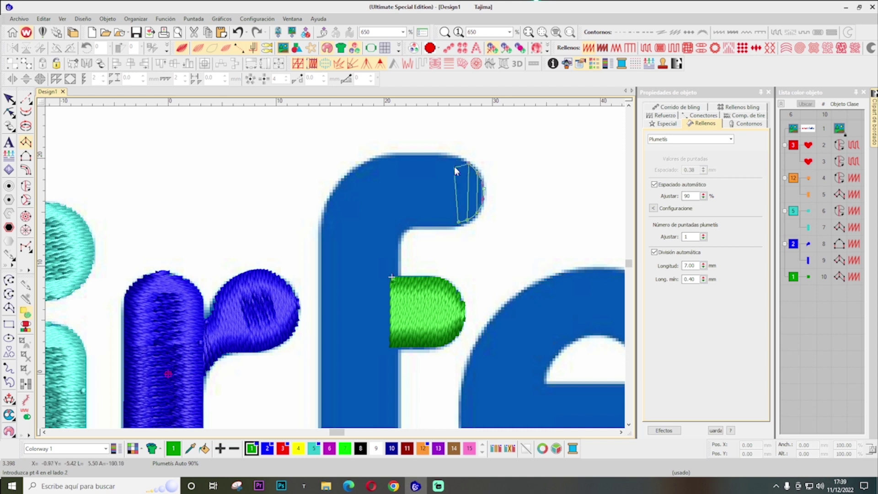
left_click(412, 224)
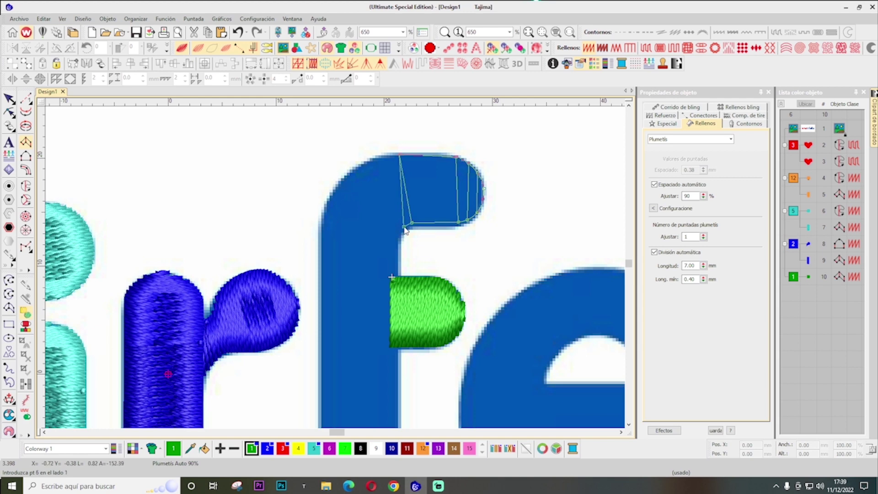
left_click(356, 171)
left_click(400, 237)
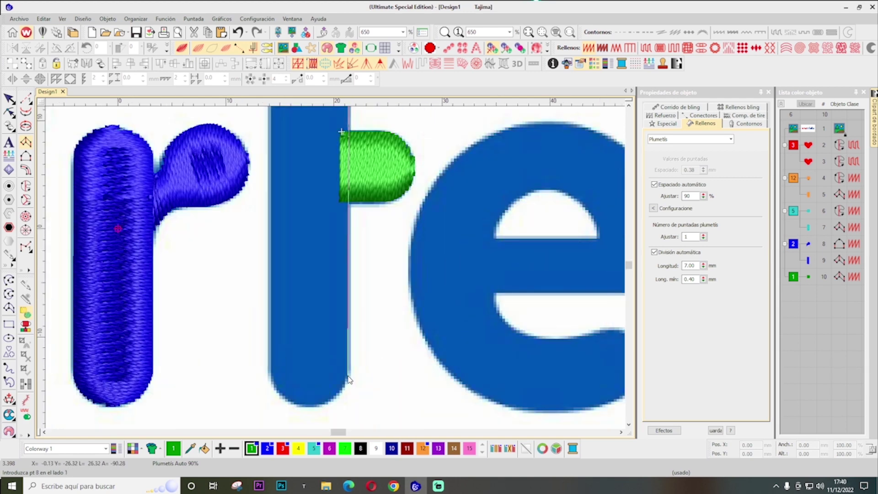
Continue the f's satin shape down the stem with paired points to the rounded bottom and complete the object
left_click(347, 375)
left_click(273, 376)
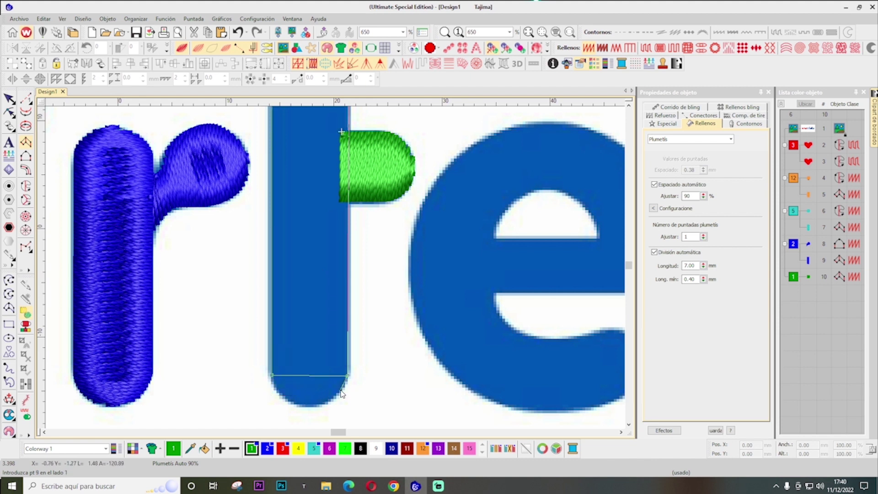
left_click(343, 389)
left_click(277, 390)
left_click(327, 400)
left_click(287, 401)
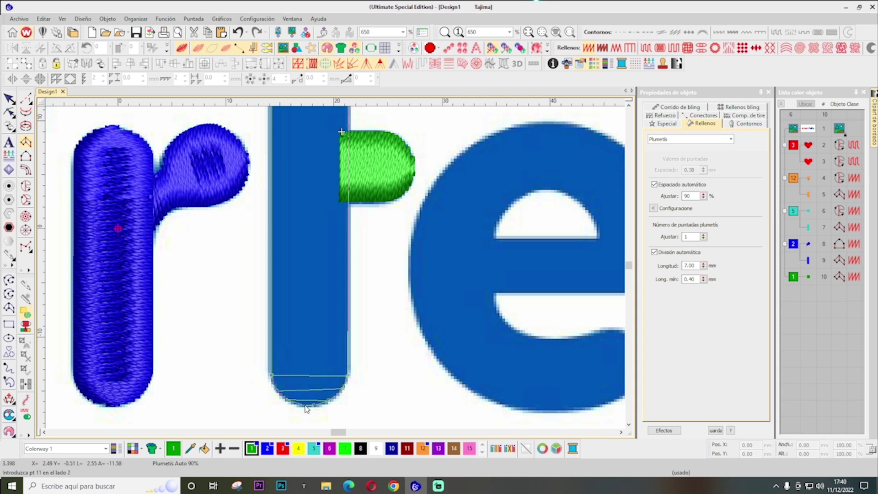
left_click(304, 405)
key("Return")
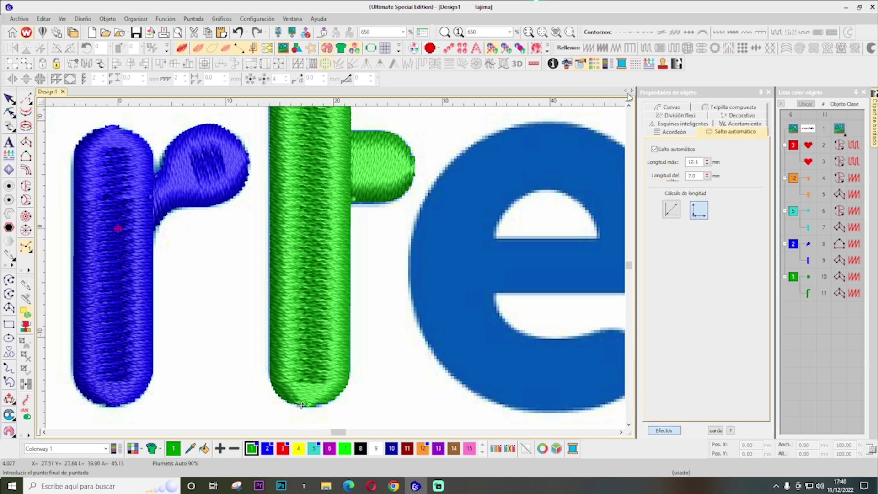
Reshape the f's hook by adjusting the outline point under its rounded tip and the one on its upper edge above the bend
left_click(628, 105)
left_click(628, 106)
left_click(629, 105)
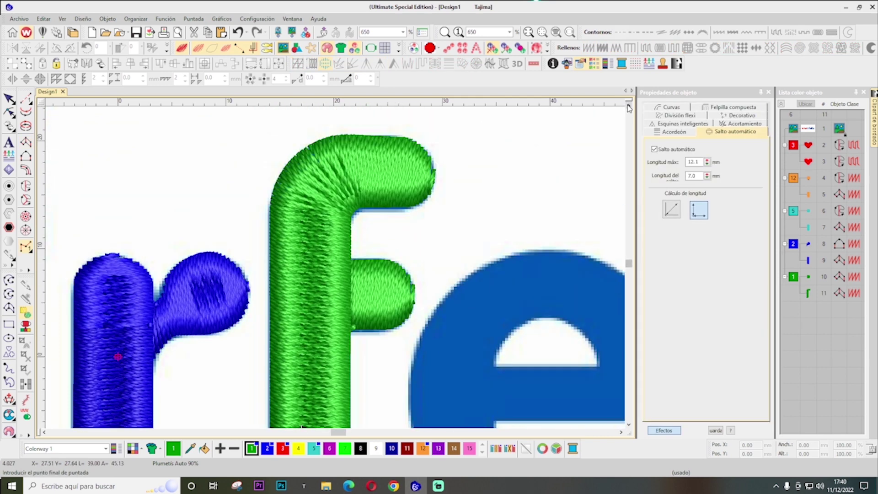
left_click(10, 111)
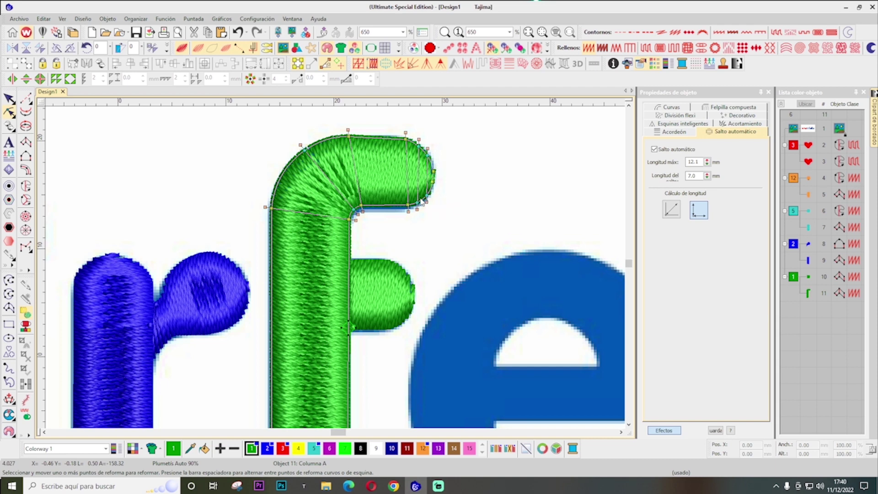
left_click_drag(426, 201, 421, 206)
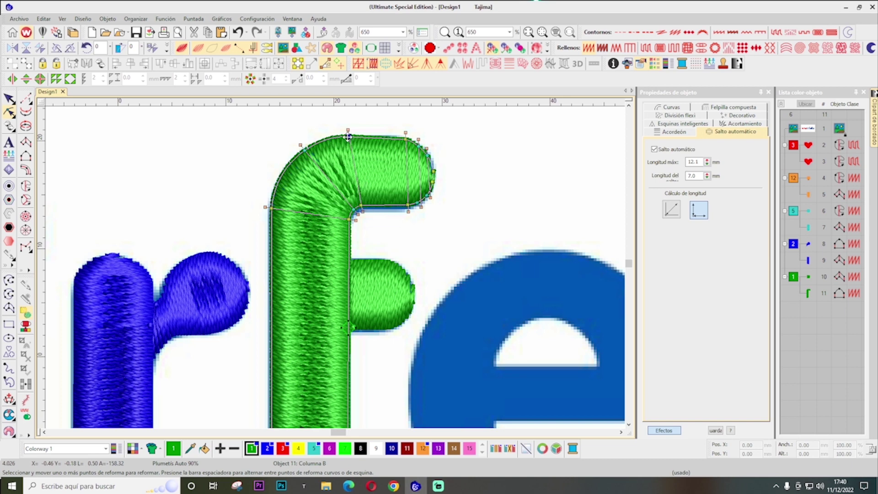
left_click_drag(347, 136, 349, 138)
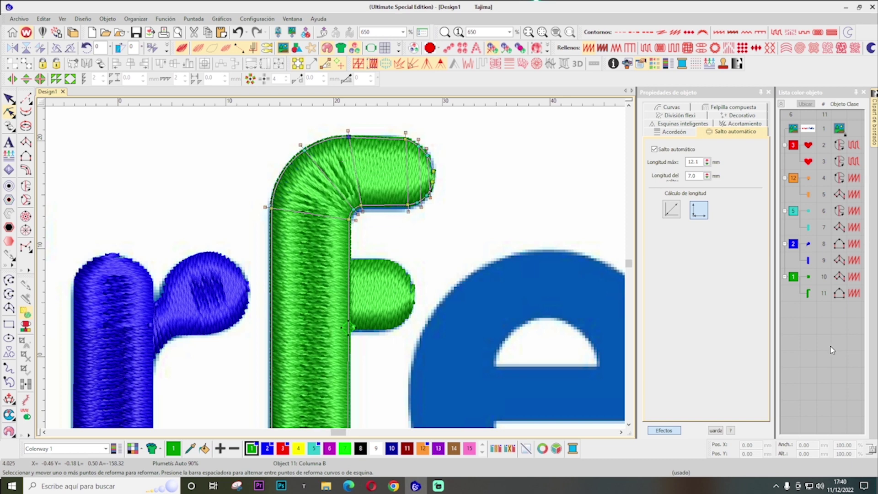
Recolor the f's crossbar and its hook-and-stem object with blue colour 2, and deselect them
left_click(808, 276, "ctrl")
left_click(267, 448)
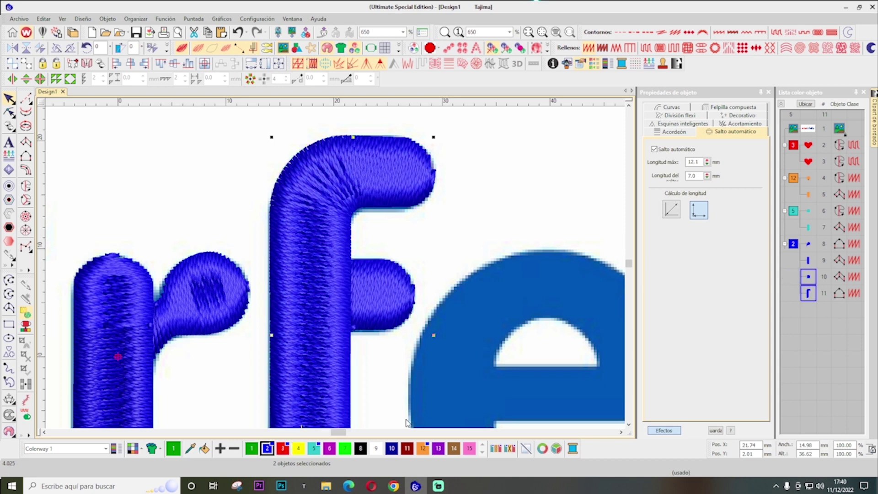
left_click(621, 432)
left_click(621, 433)
left_click(628, 425)
left_click(628, 424)
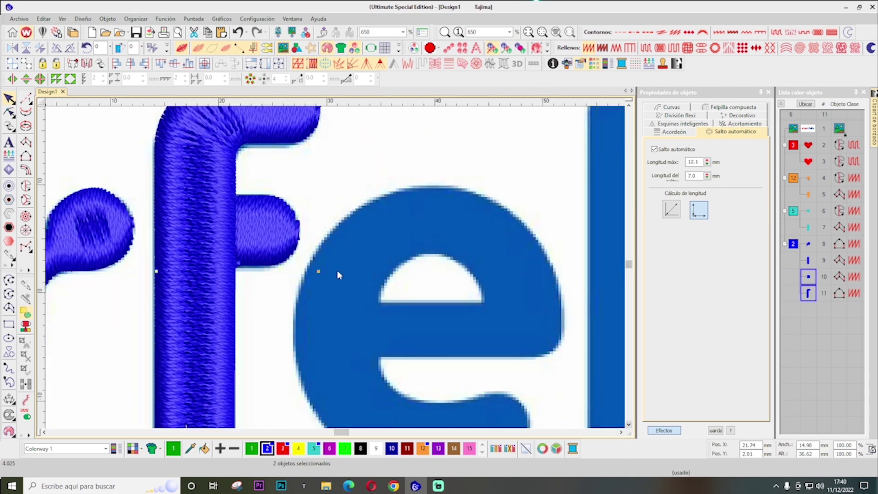
left_click(537, 374)
Start a Column A satin shape for the e, placing paired points along its crossbar and fanning them around the bar's rounded outer corner
left_click(25, 142)
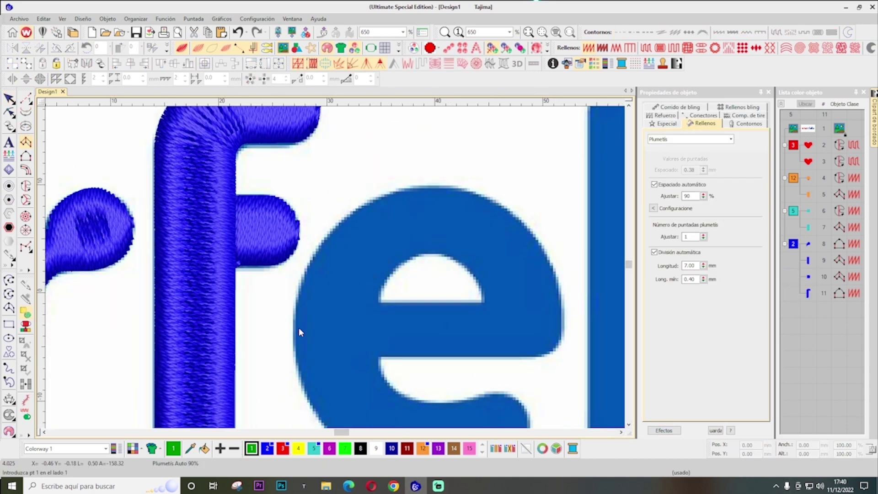
left_click(373, 357)
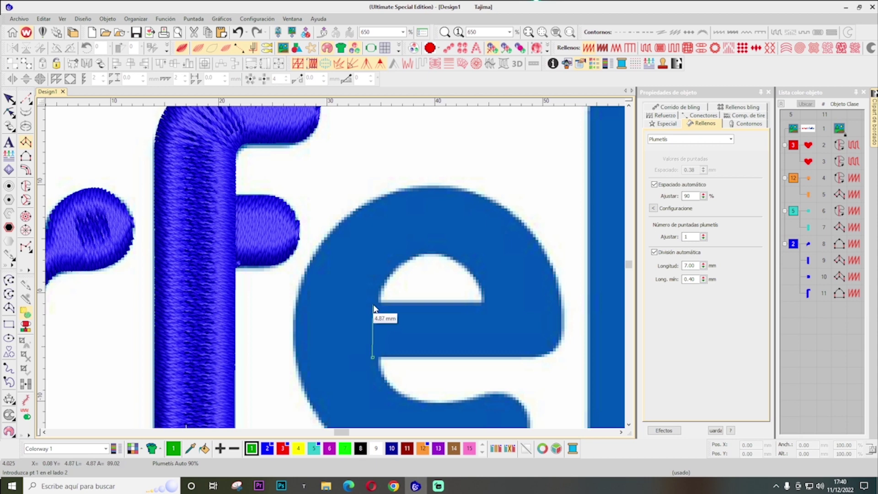
left_click(373, 305)
left_click(535, 357)
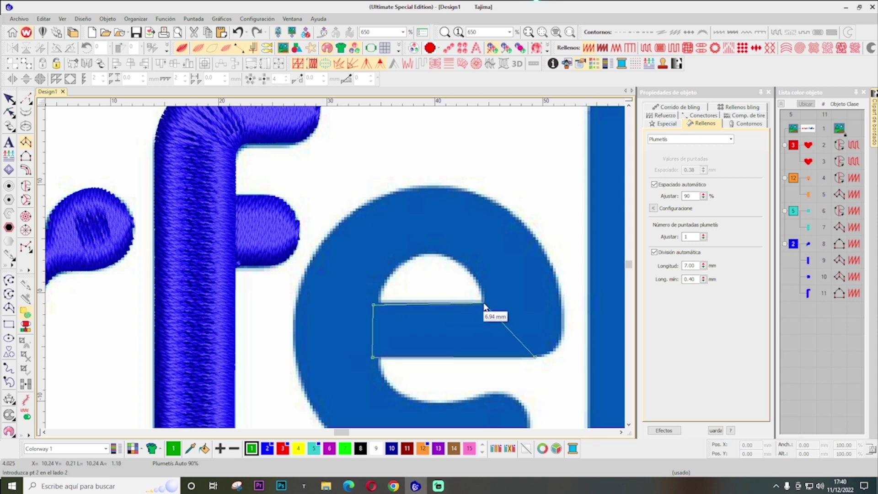
left_click(483, 305)
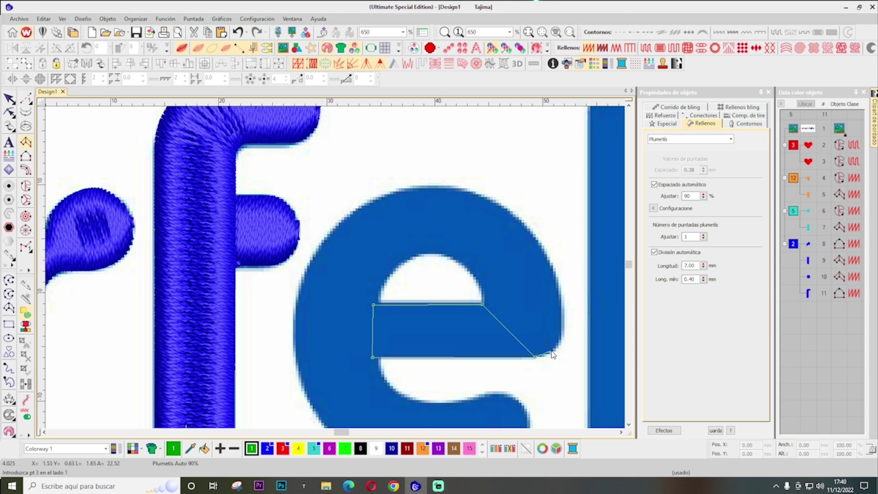
left_click(560, 336)
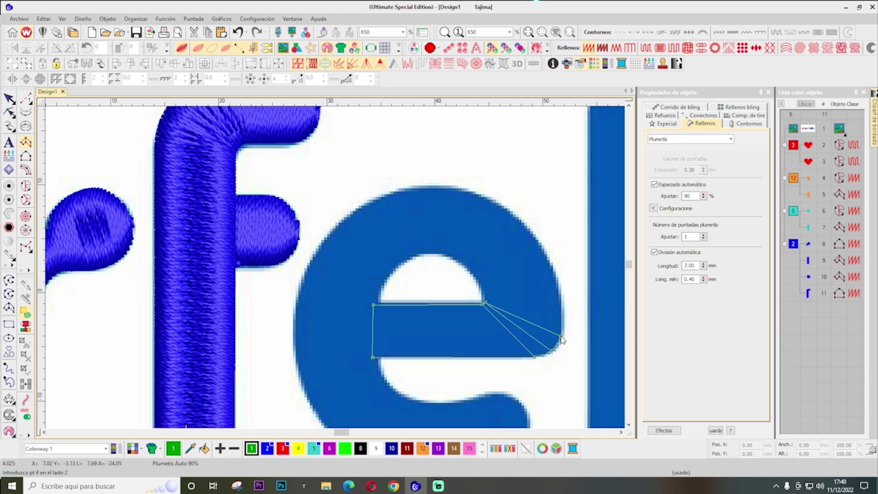
left_click(485, 300)
left_click(561, 321)
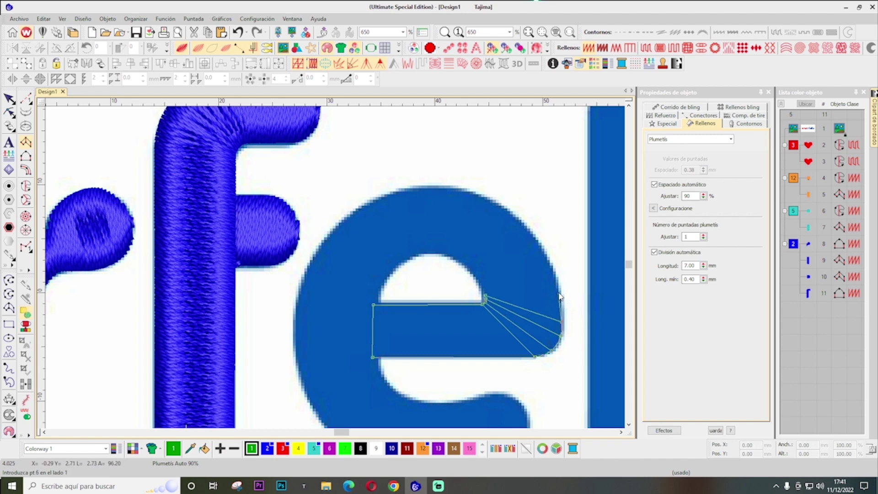
left_click(485, 292)
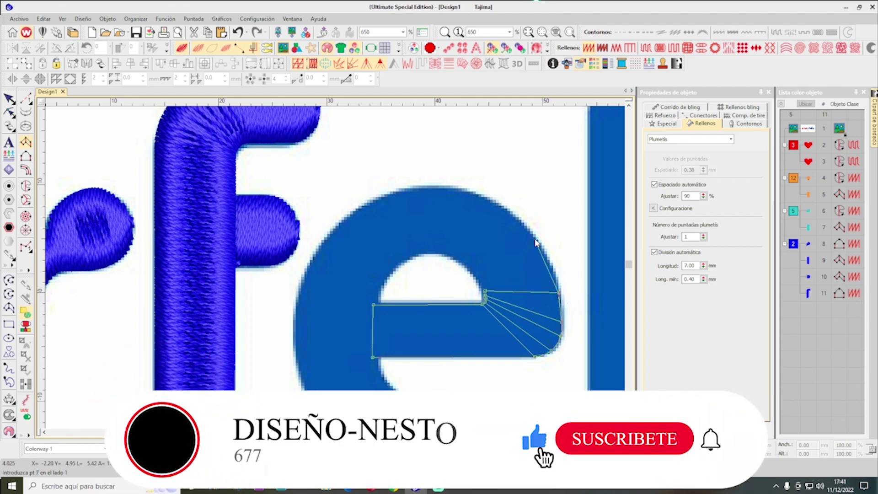
Continue the e's satin shape over the upper arch with paired points on the outer edge and the counter
left_click(475, 274)
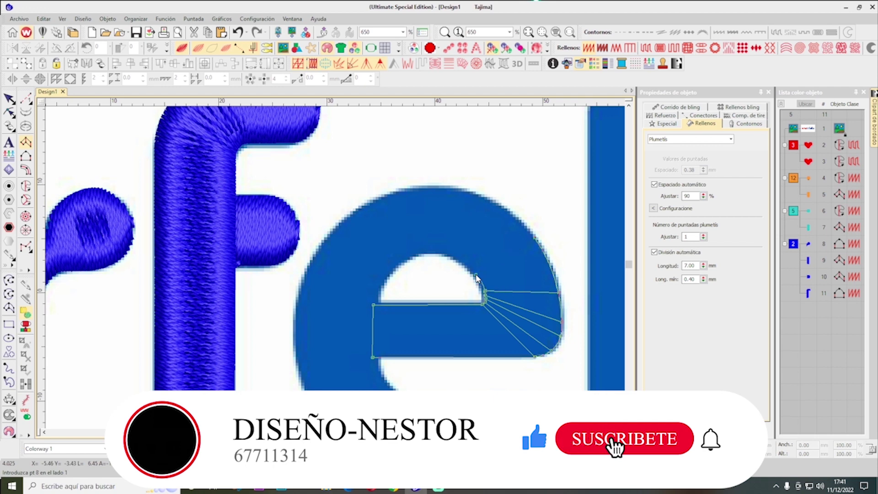
left_click(478, 196)
left_click(458, 258)
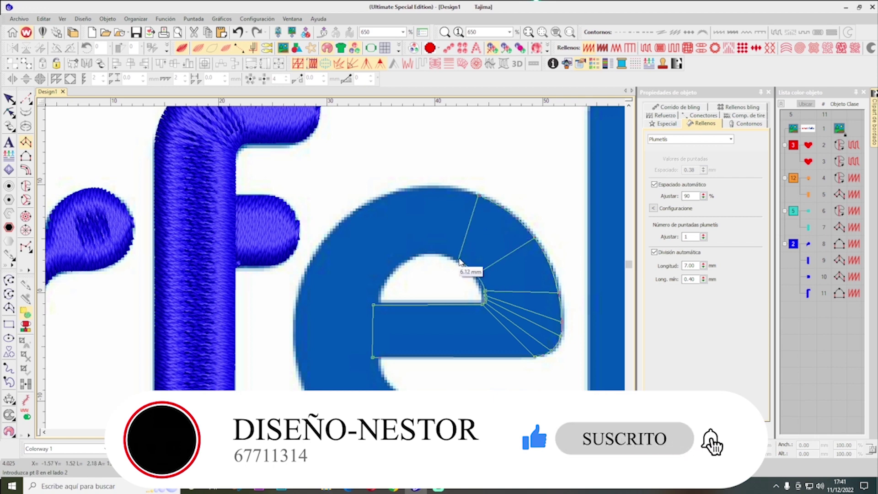
left_click(429, 188)
left_click(433, 249)
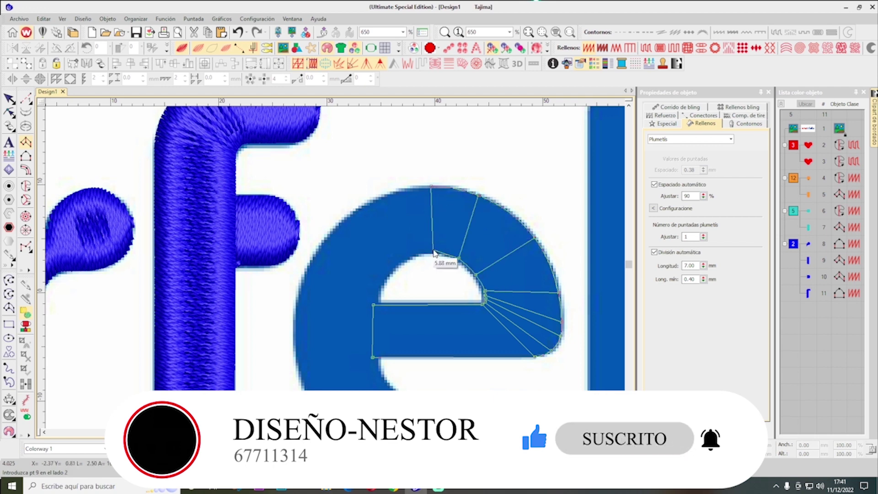
left_click(367, 205)
left_click(317, 251)
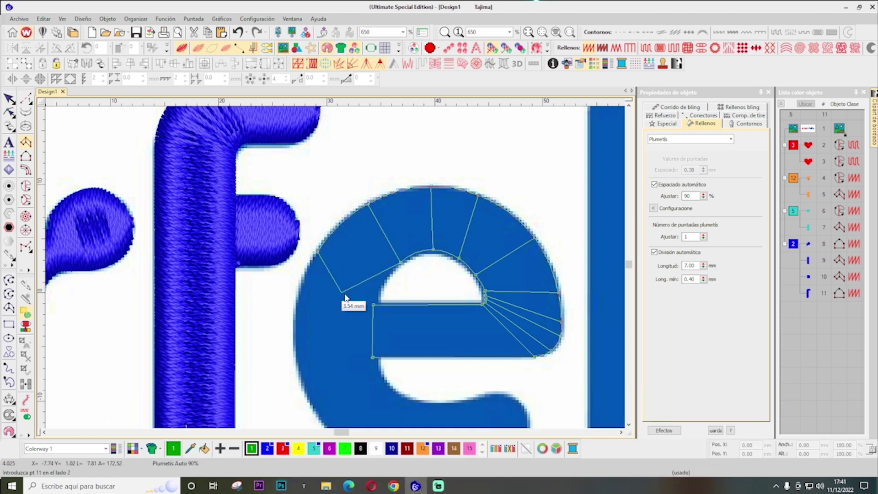
Continue the e's satin shape down the back of the letter with paired points from the crossbar level to the lower curve
left_click(296, 319)
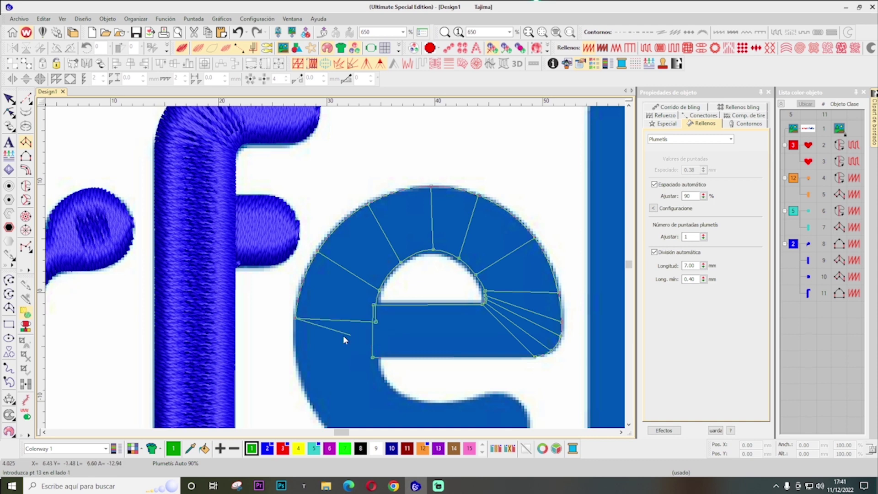
left_click(302, 381)
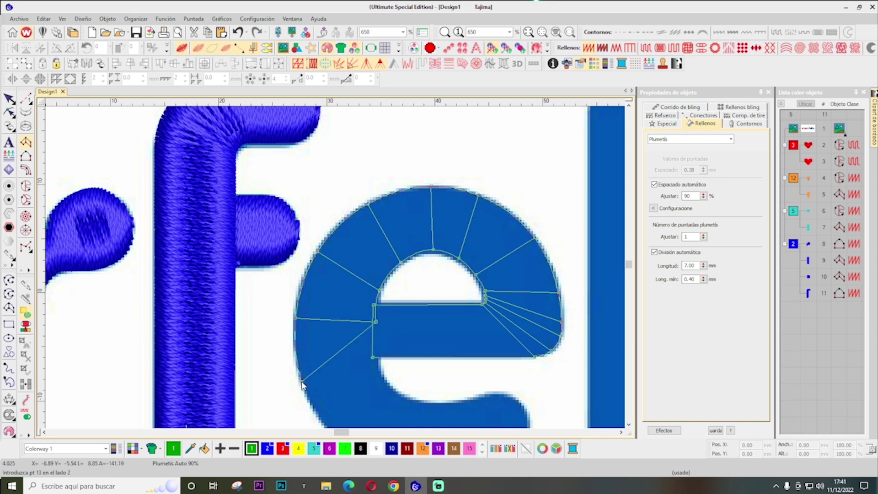
left_click(377, 364)
scroll(378, 365, "down", 2)
left_click(328, 361)
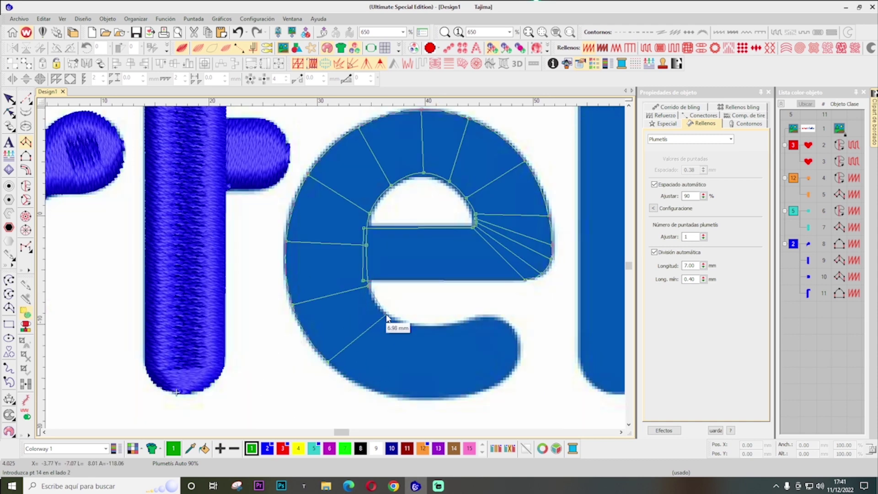
left_click(386, 317)
Carry the e's satin shape along the bottom curve to the rounded tip of the tail and complete the object
scroll(382, 334, "down", 2)
left_click(373, 319)
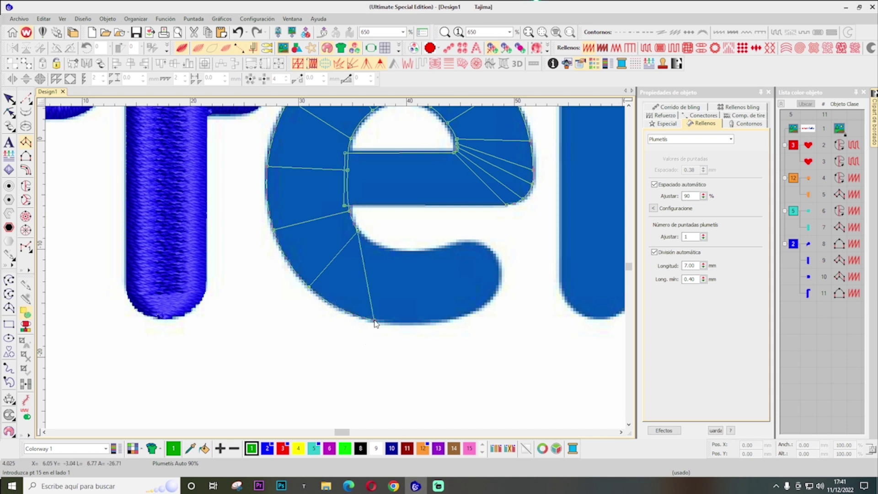
left_click(378, 246)
left_click(450, 317)
left_click(429, 253)
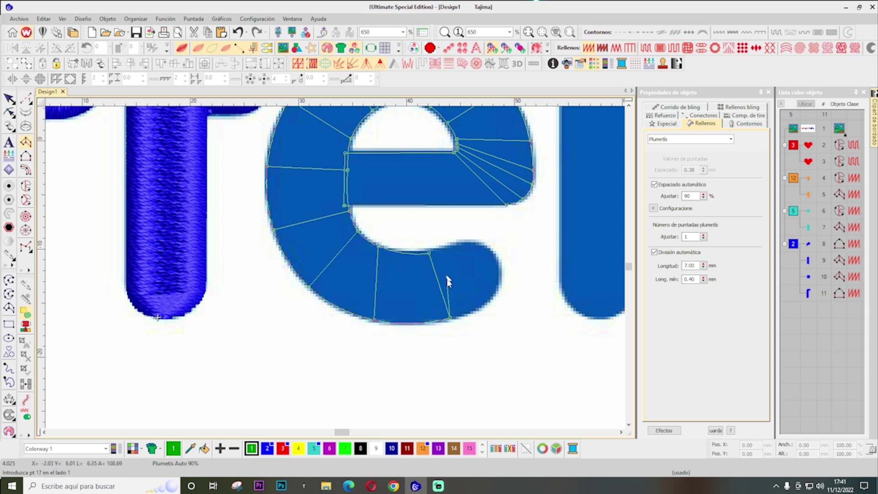
left_click(486, 302)
left_click(451, 246)
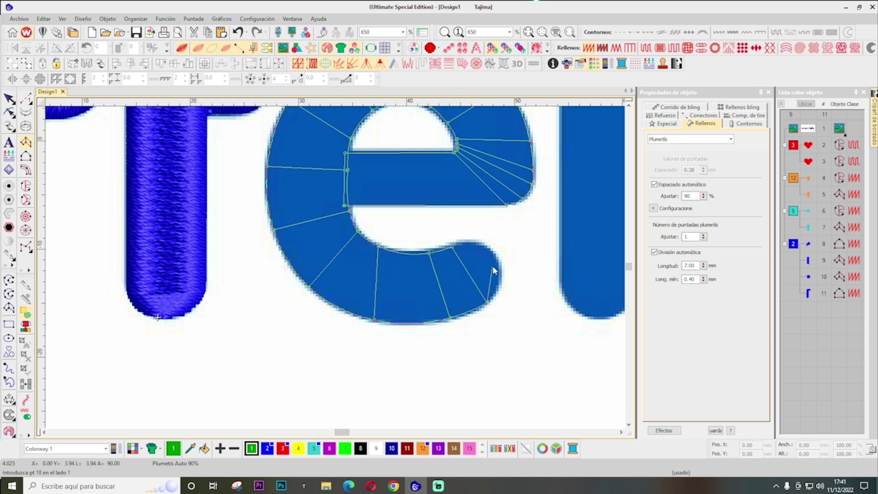
left_click(500, 285)
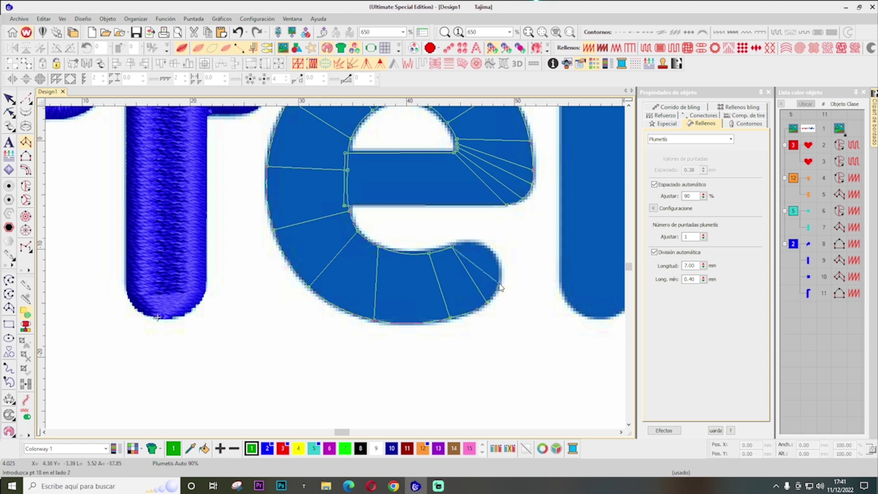
left_click(468, 244)
left_click(494, 258)
key("Return")
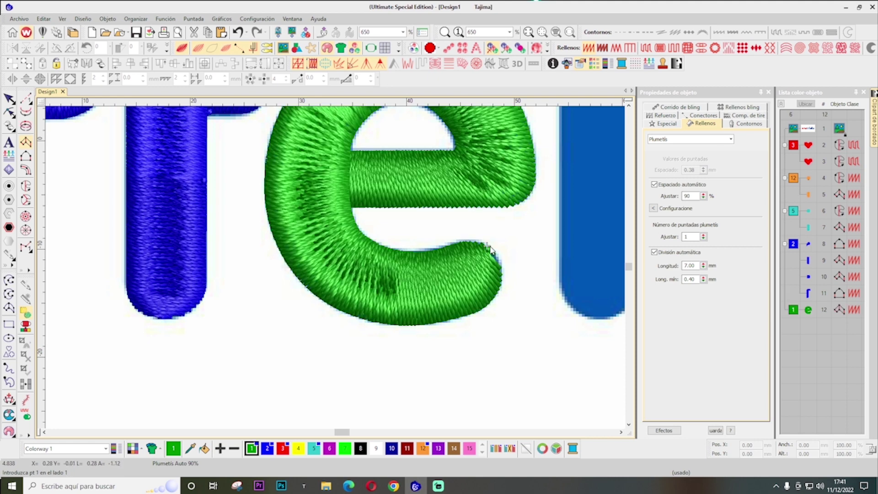
Recolor the e object with blue colour 2
left_click(791, 311)
left_click(267, 448)
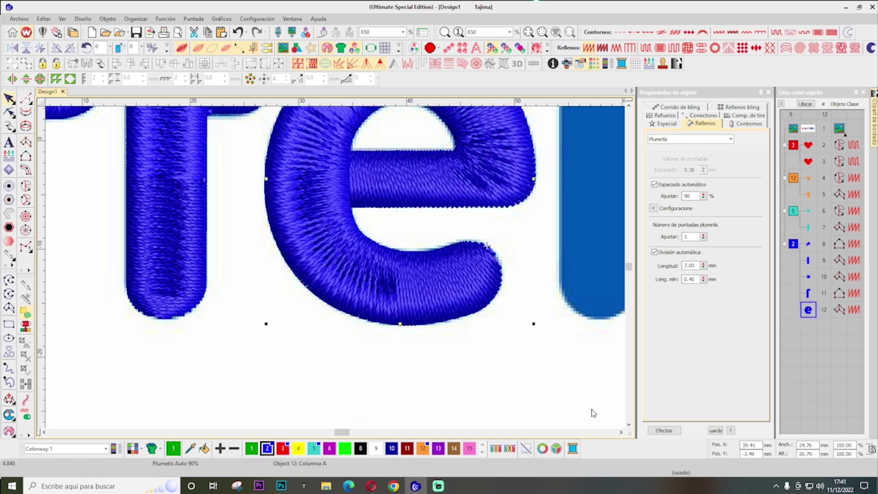
key("shift+z")
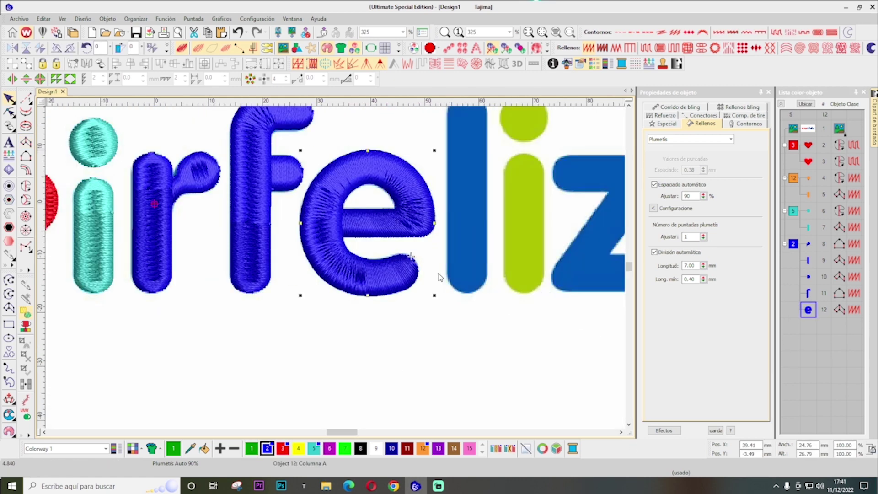
Start a Column A satin shape for the l, placing paired points from the lowest point of its rounded base up to the straight sides
key("z")
left_click(621, 432)
left_click(621, 431)
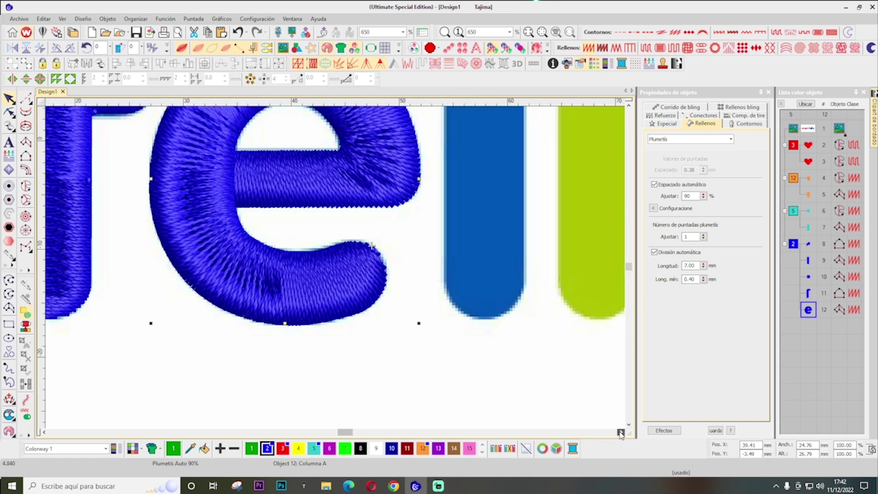
left_click(621, 431)
left_click(501, 356)
left_click(27, 157)
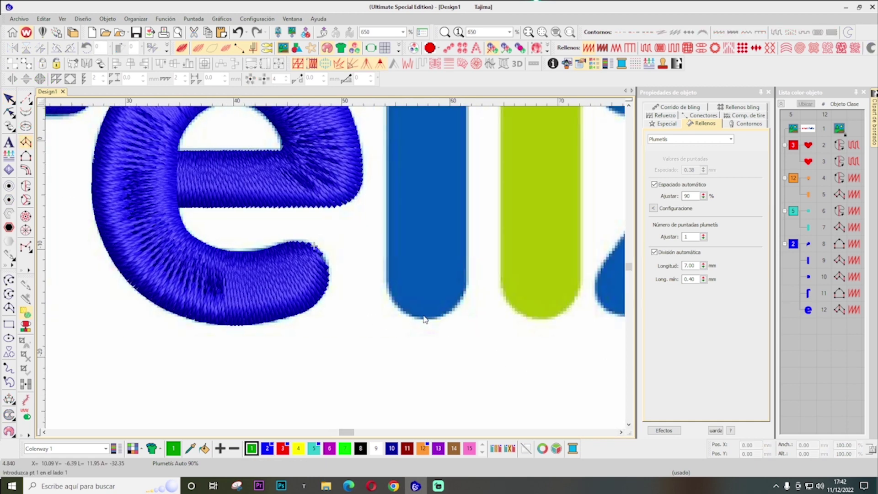
left_click(424, 318)
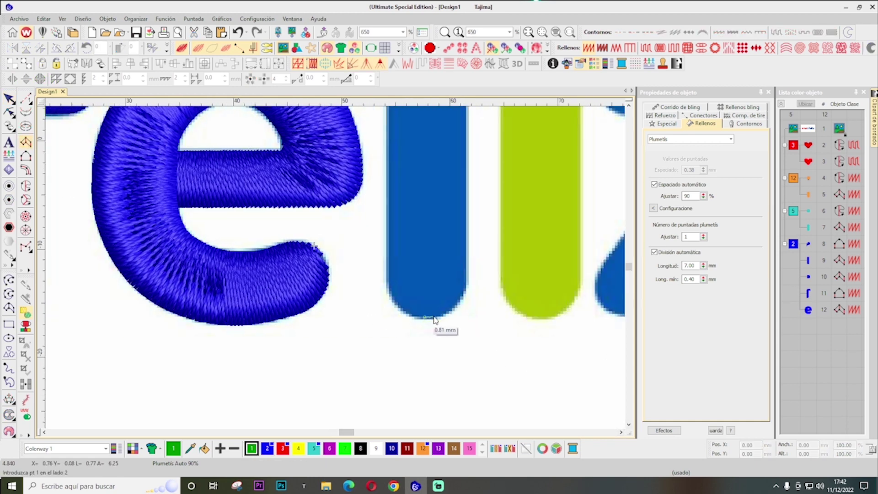
left_click(408, 315)
left_click(392, 297)
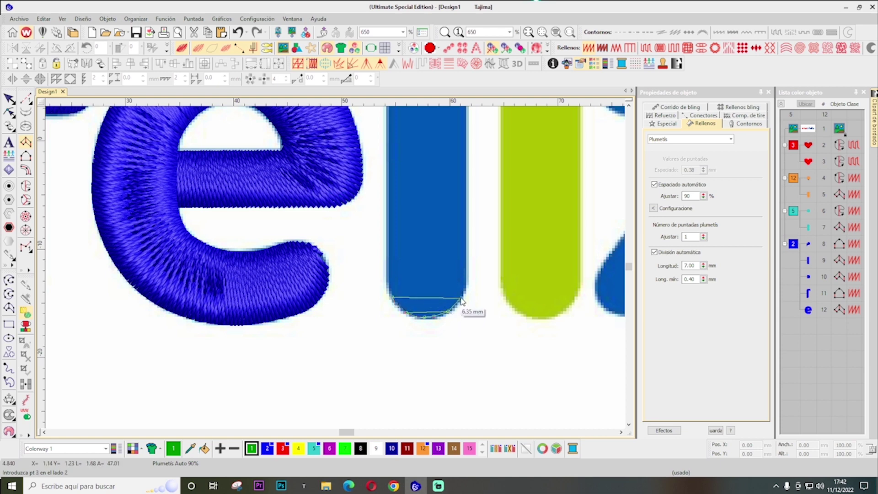
left_click(461, 295)
left_click(390, 281)
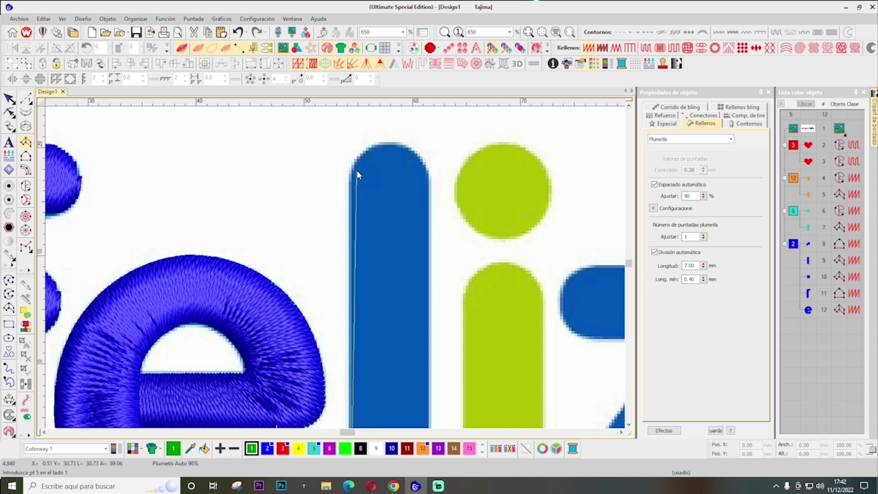
Finish the l's satin column with paired points up to its rounded top, and recolor the object with blue colour 2
left_click(351, 170)
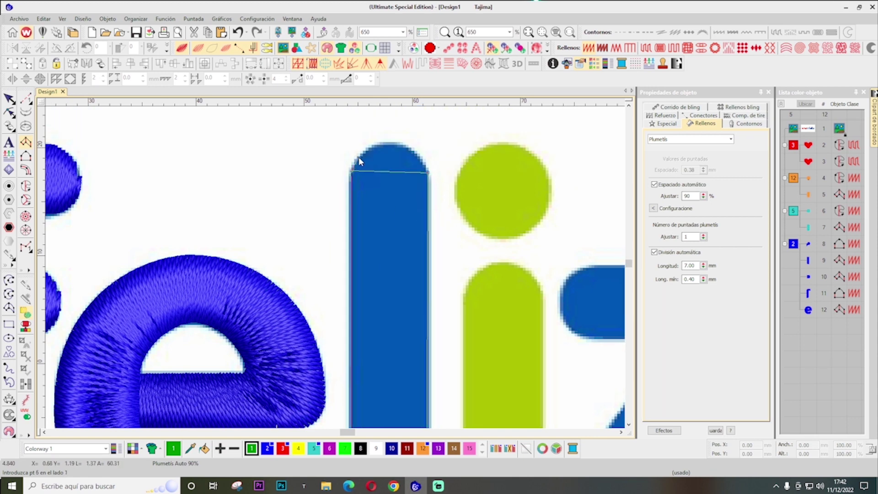
left_click(359, 157)
left_click(419, 161)
left_click(386, 144)
key("Return")
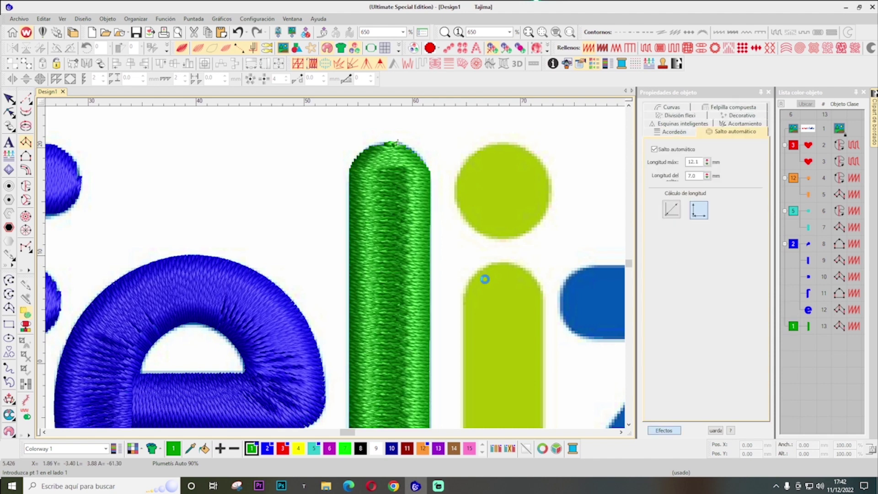
left_click(805, 330)
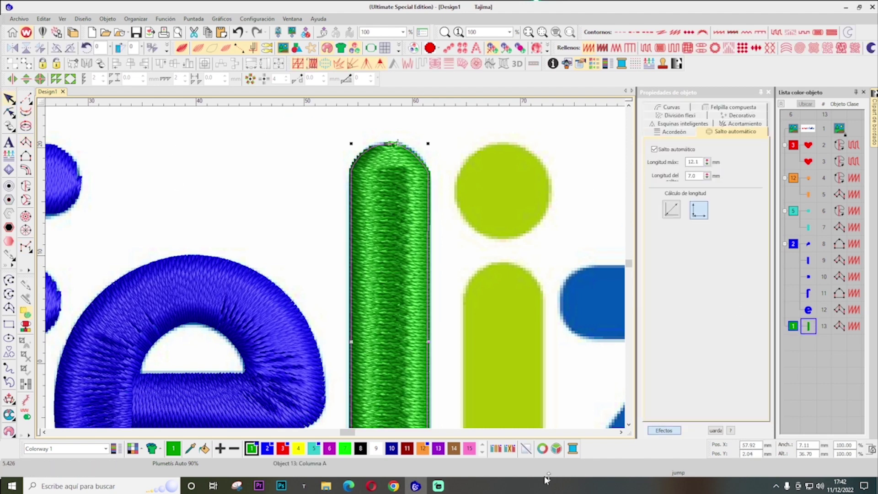
left_click(270, 450)
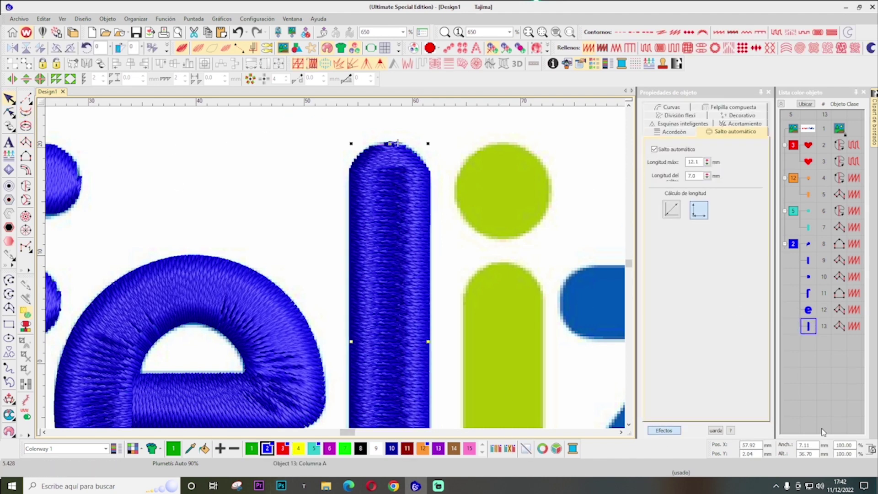
Duplicate the turquoise i's dot and stem together and place the copies over the green i between the l and z
left_click(67, 206)
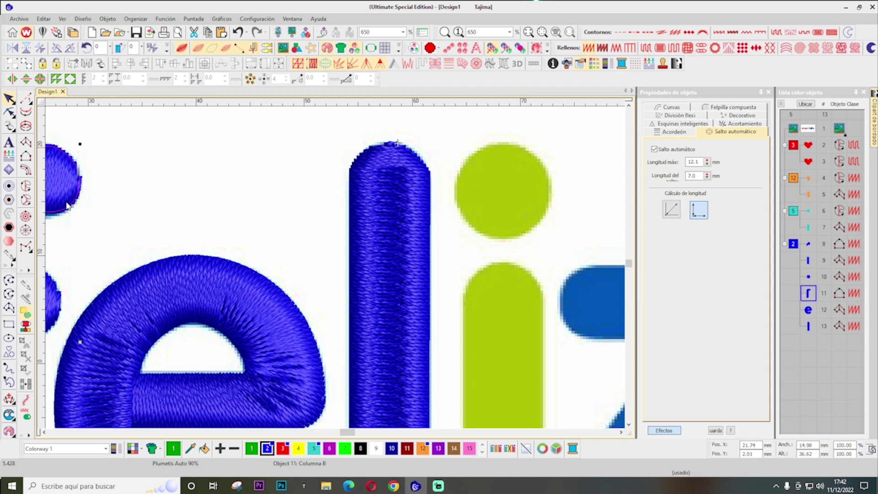
key("shift+z")
key("shift+z")
left_click(165, 317)
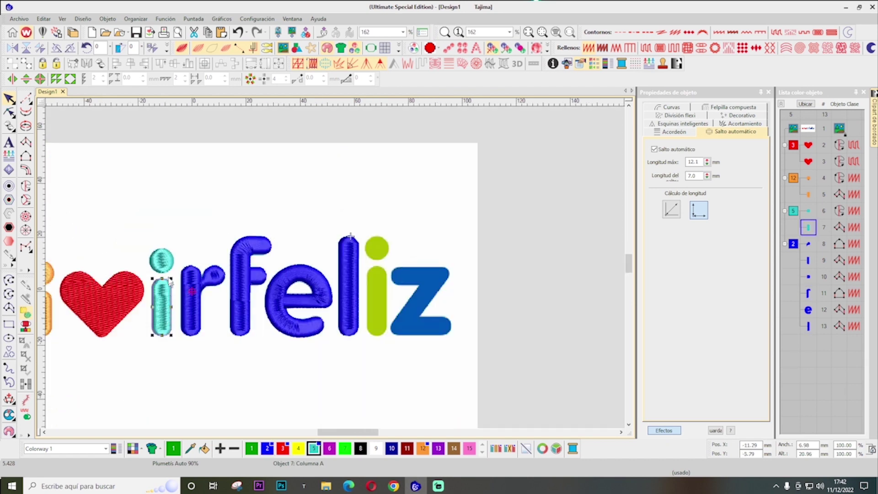
left_click(163, 260, "ctrl")
left_click_drag(167, 315, 382, 303)
Hide the stitches so the artwork shows, and select only the copied dot over the green i
key("s")
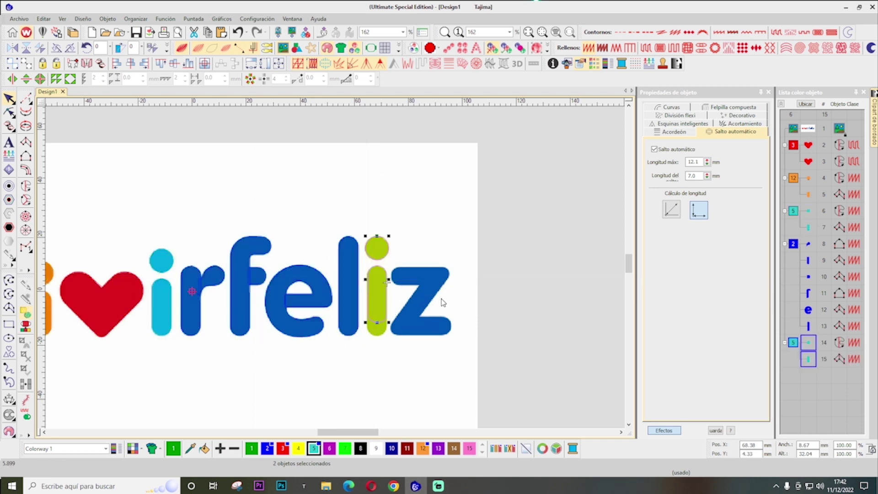
key("z")
left_click(448, 269)
left_click(439, 239)
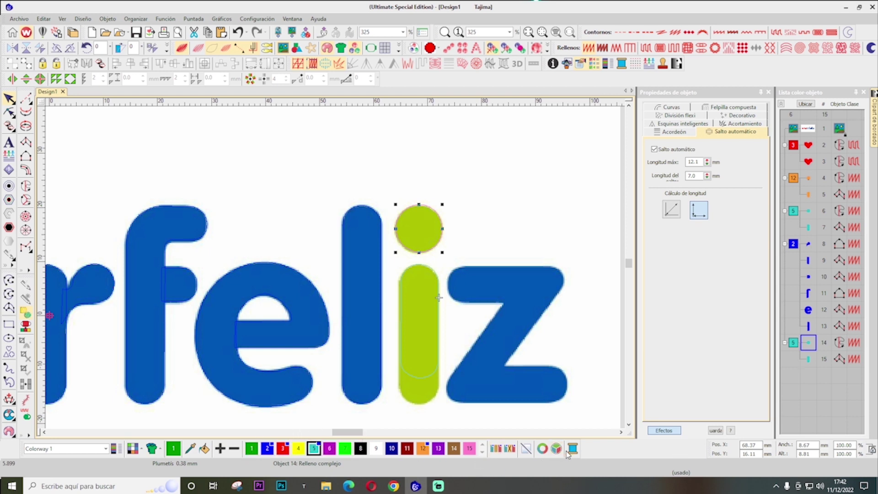
Undock the thread colour toolbar and dock it again just below the design area
left_click_drag(490, 448, 622, 452)
left_click_drag(147, 448, 267, 463)
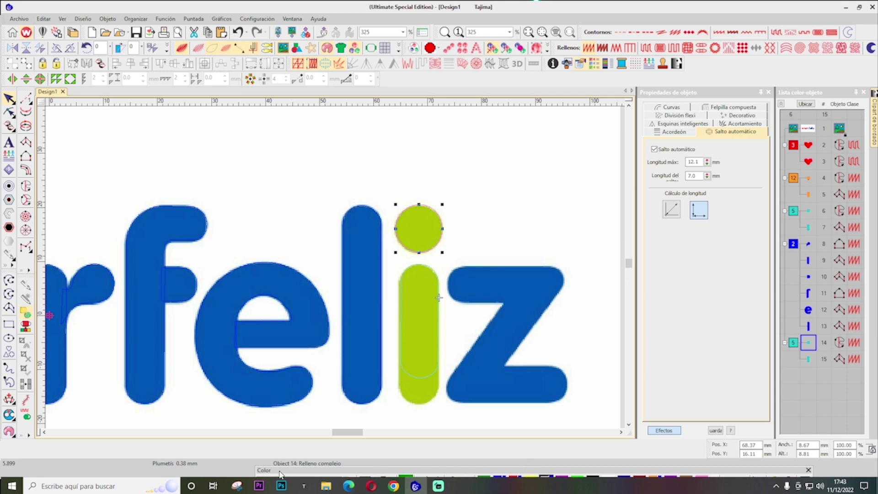
left_click_drag(280, 474, 156, 454)
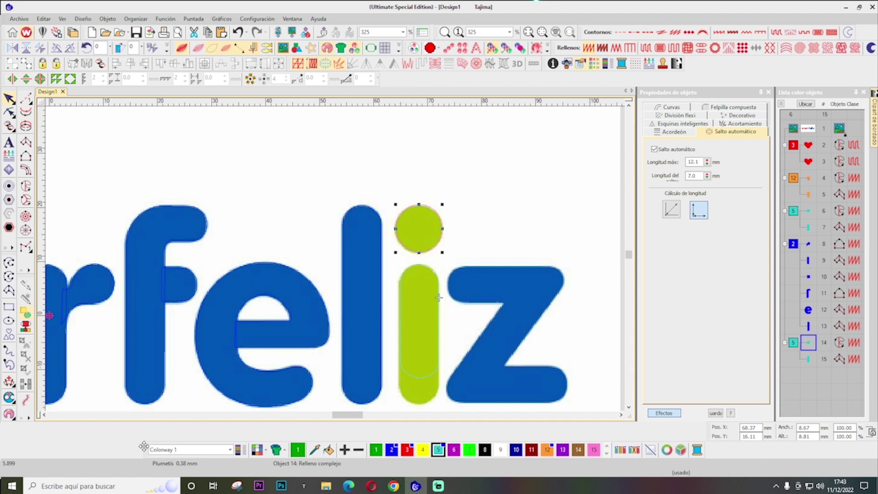
left_click_drag(145, 453, 126, 452)
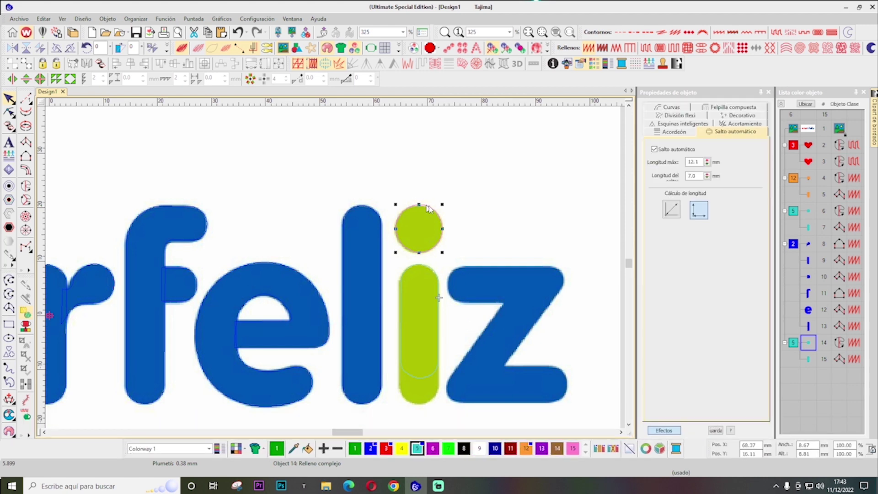
Select the copied i stem and stretch it to about 25.6 mm tall so it covers the green stem before z
left_click(446, 304)
left_click(438, 315)
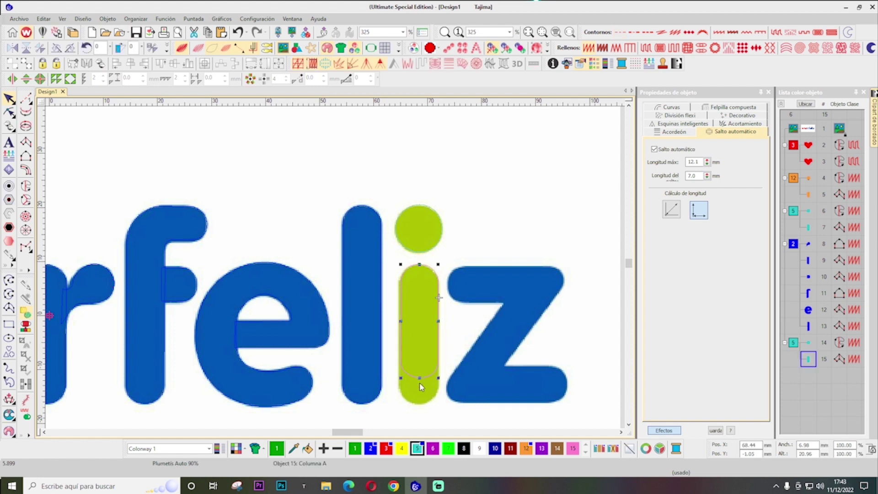
left_click_drag(420, 387, 419, 407)
left_click_drag(419, 344, 418, 345)
key("Down")
left_click(570, 340)
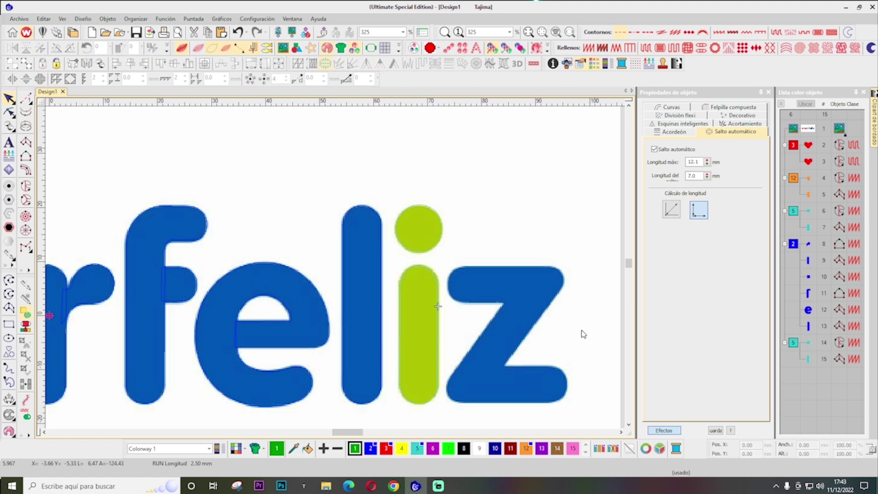
Widen the copied i stem to about 7.3 mm so its sides match the green artwork
scroll(621, 311, "down", 2)
key("z")
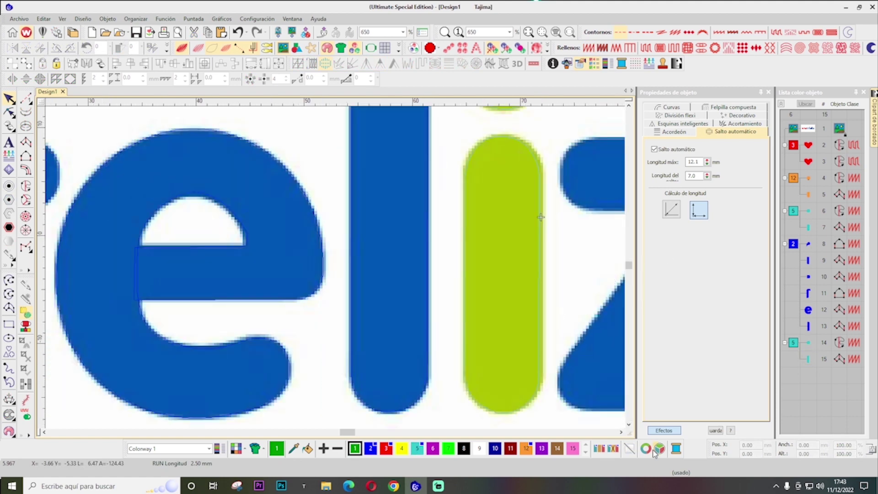
scroll(626, 446, "right", 3)
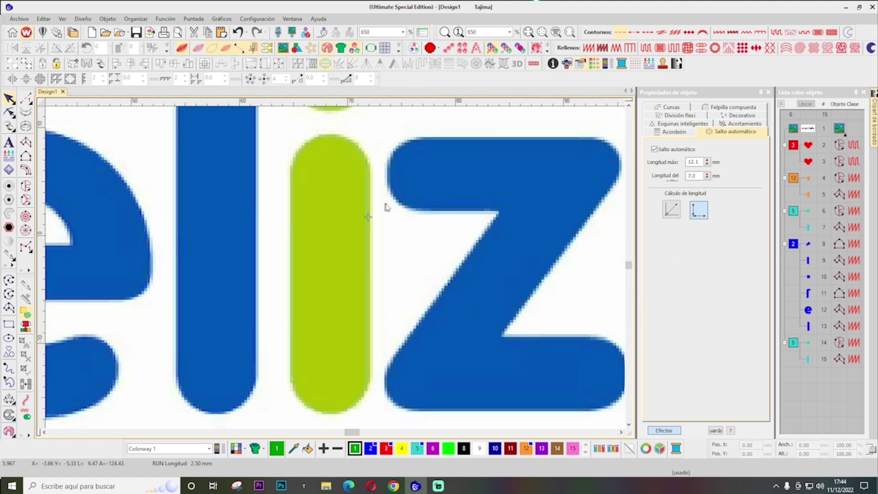
left_click(368, 224)
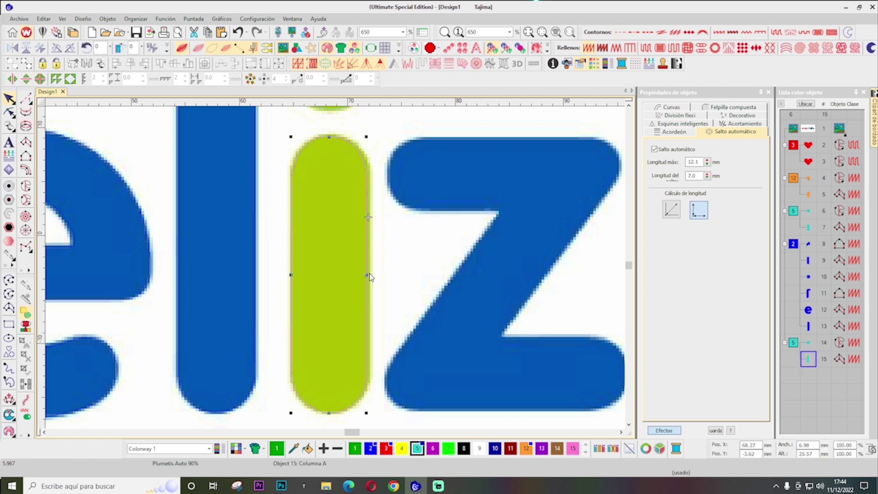
left_click_drag(367, 275, 370, 275)
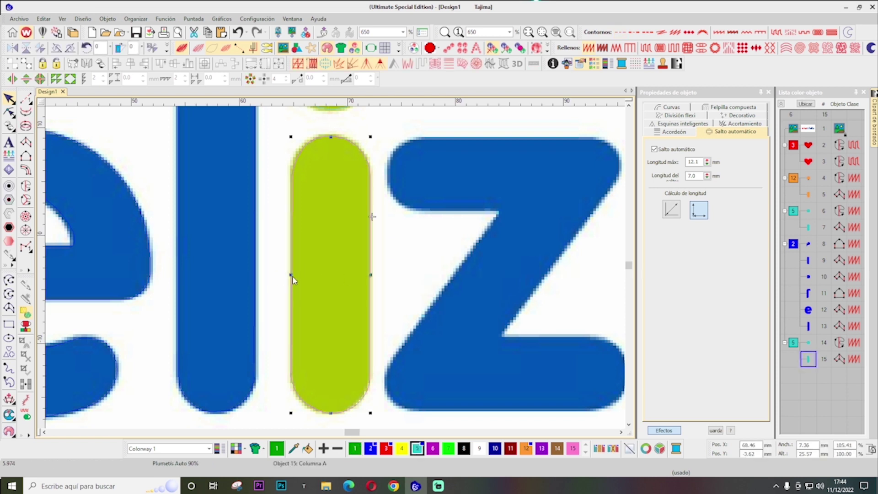
left_click_drag(291, 274, 292, 275)
left_click(412, 269)
Start a Column A satin shape for the z, placing paired points from the upper bar's rounded end around the upper corner
left_click(26, 143)
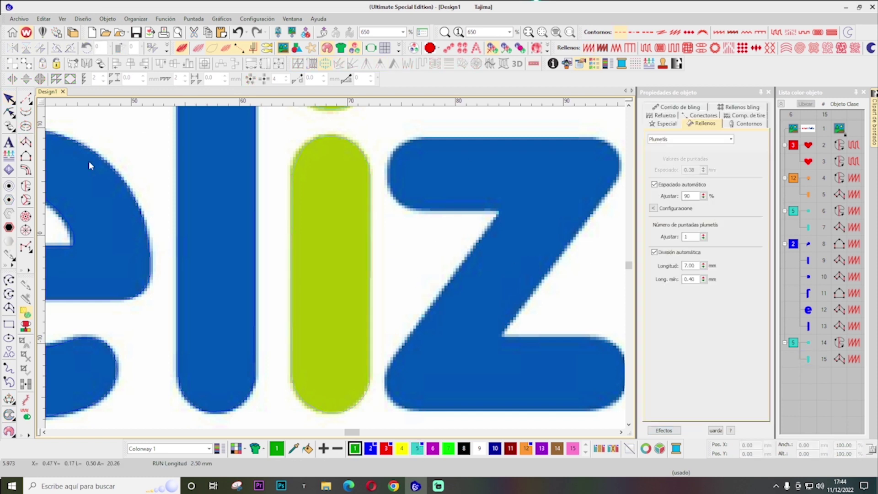
left_click(395, 197)
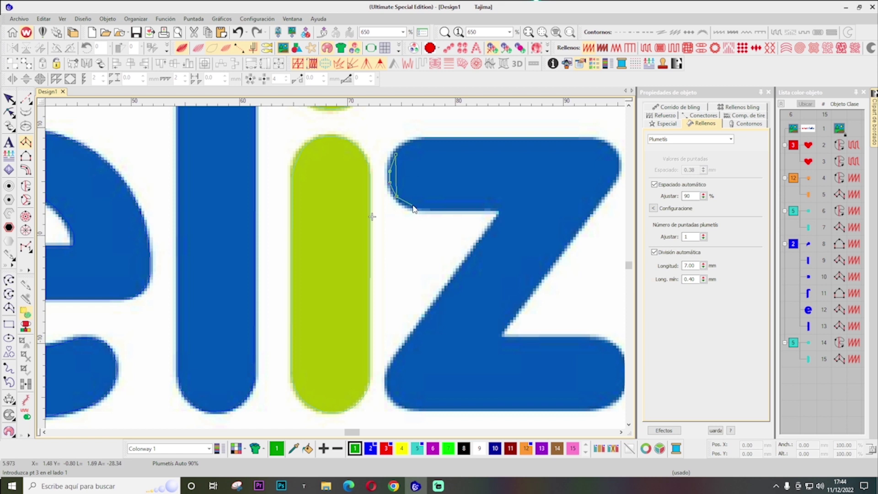
left_click(498, 207)
left_click(509, 141)
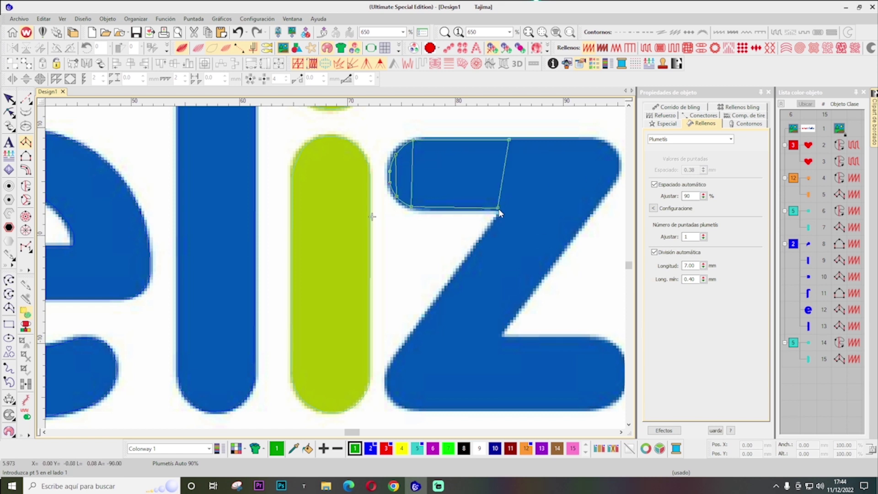
key("c")
left_click(463, 191)
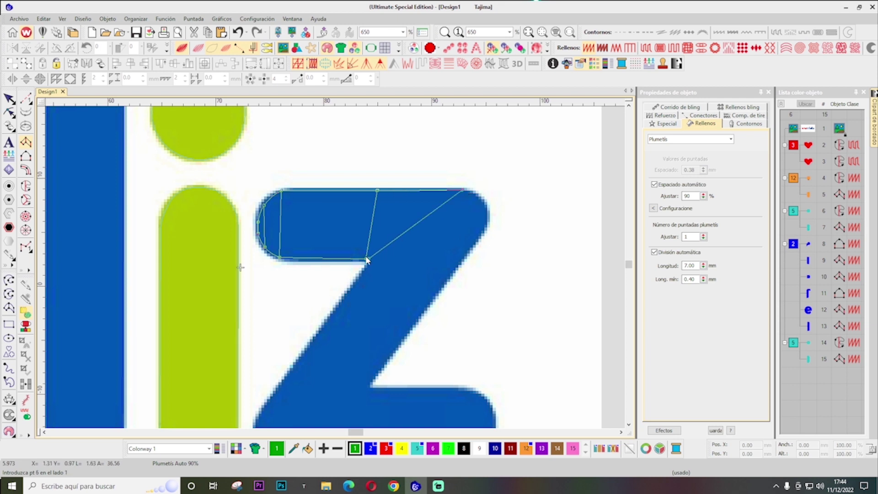
left_click(369, 262)
left_click(485, 228)
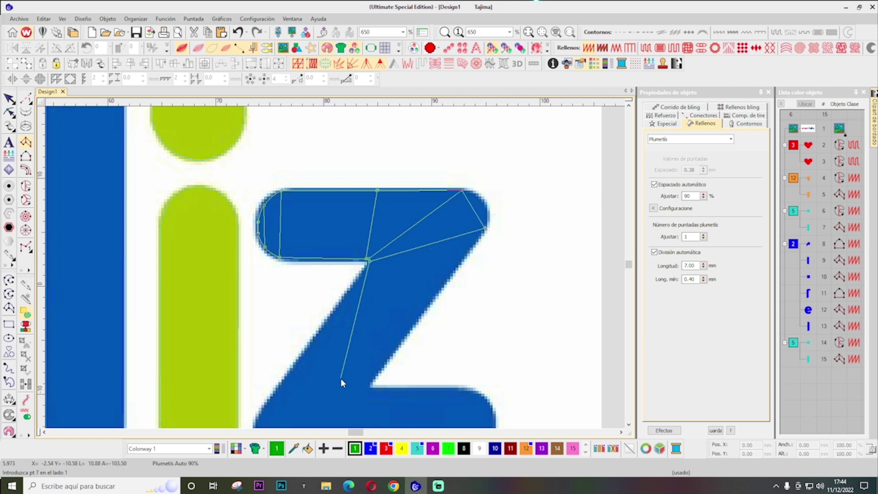
Continue the z's column with paired points down the diagonal and fanned around its lower outer corner
key("c")
left_click(321, 304)
left_click(407, 306)
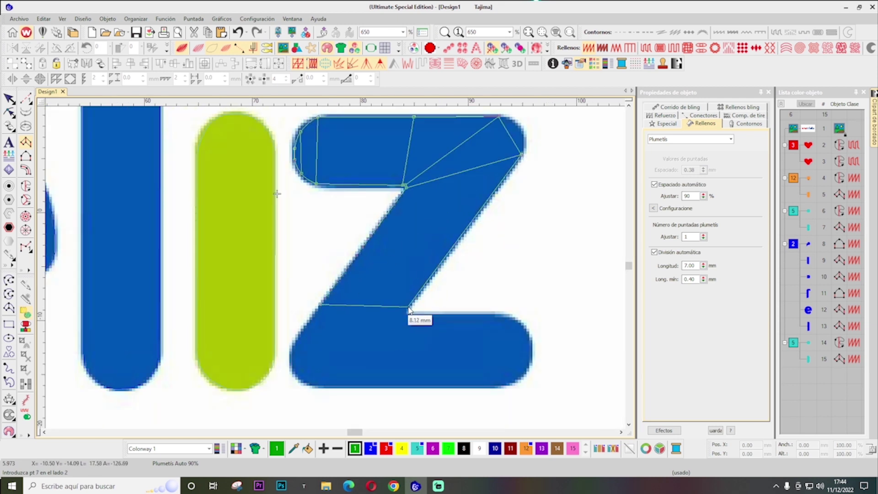
left_click(292, 350)
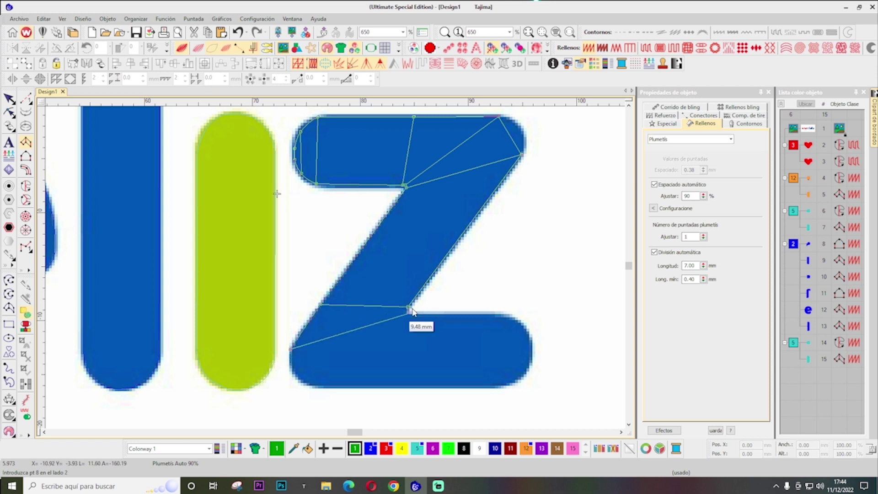
left_click(296, 379)
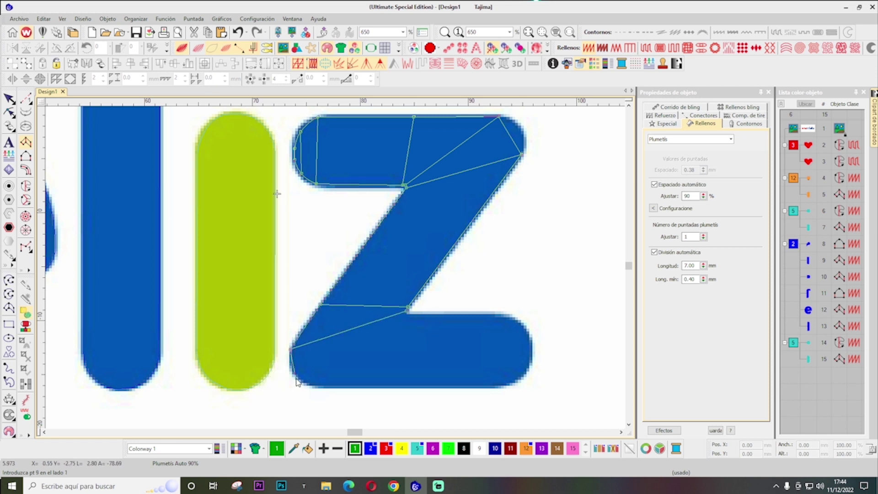
left_click(406, 313)
left_click(314, 385)
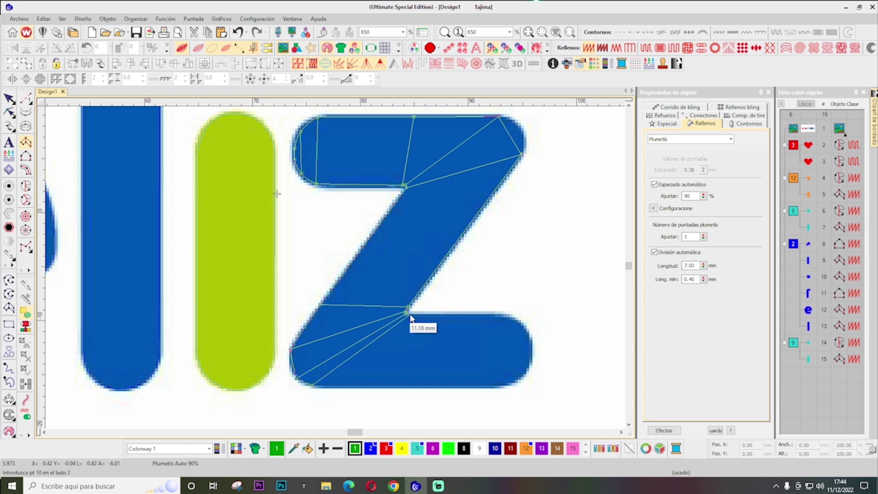
Finish the z's satin column with paired points along the lower bar to its rounded end
left_click(497, 385)
left_click(494, 314)
left_click(517, 380)
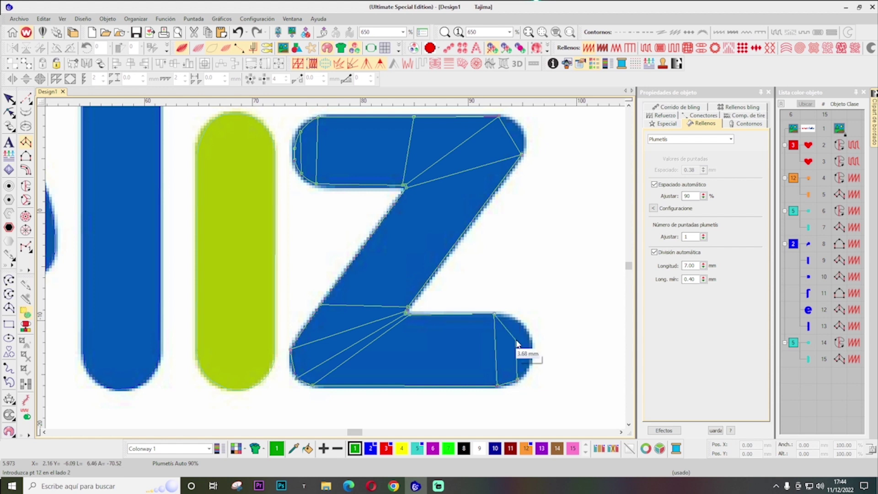
left_click(511, 315)
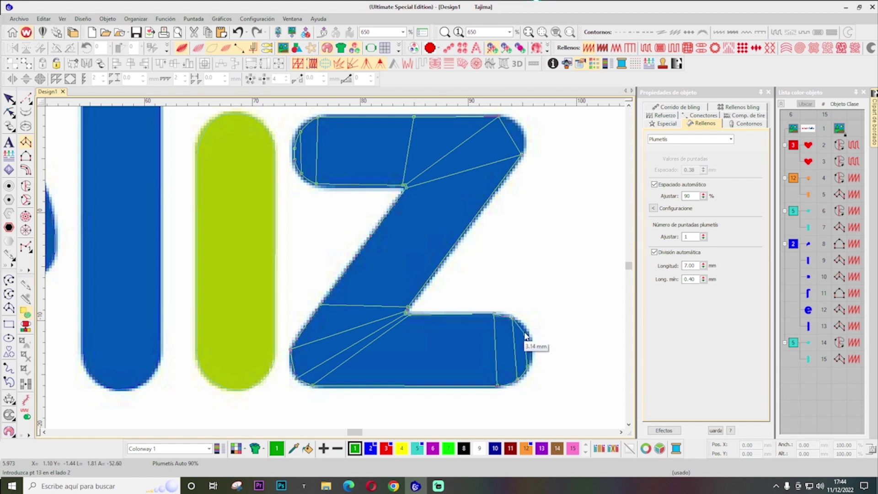
left_click(524, 328)
left_click(531, 348)
key("Return")
Reshape the z, adding points around its lower outer corner and curving its upper outer corner to follow the artwork
left_click(8, 112)
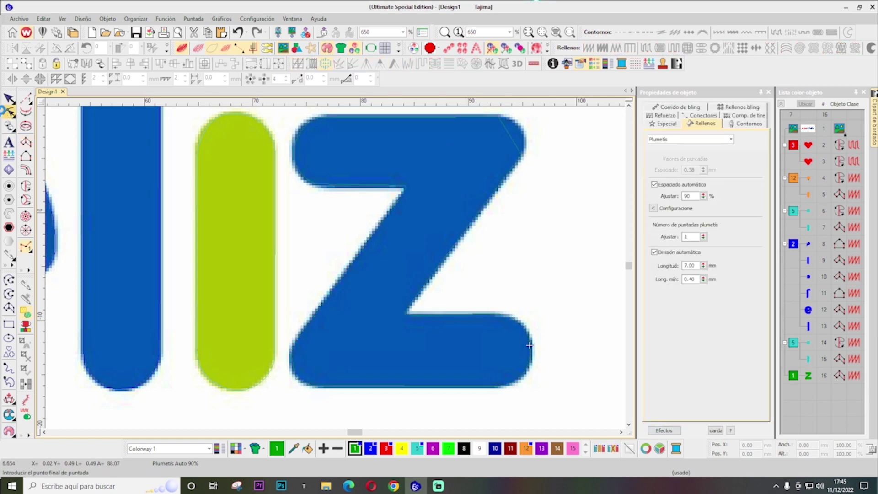
right_click(290, 369)
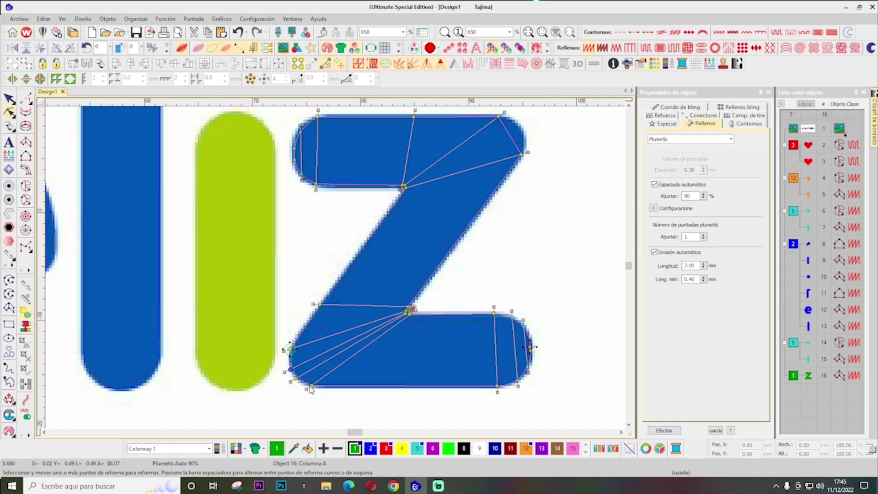
right_click(305, 382)
left_click_drag(307, 386, 296, 379)
key("Delete")
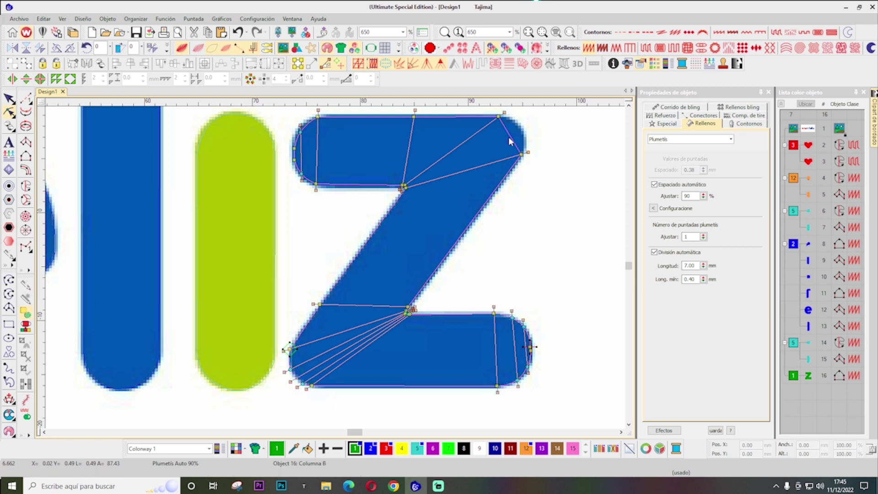
left_click(522, 132)
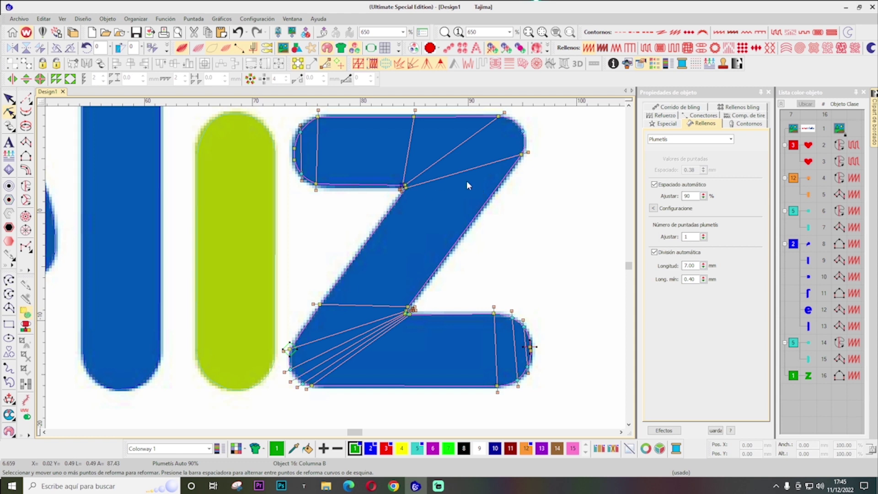
key("Up")
left_click(494, 314)
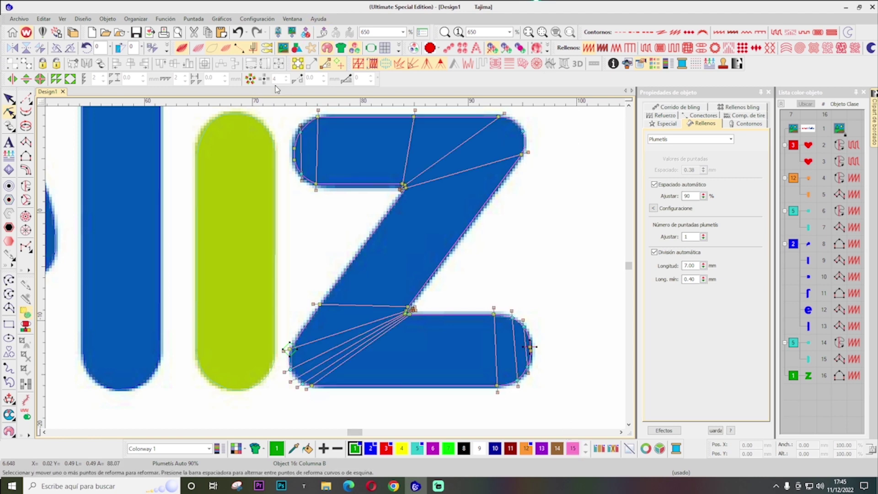
Show the stitches again and recolor the z with blue colour 2
left_click(199, 48)
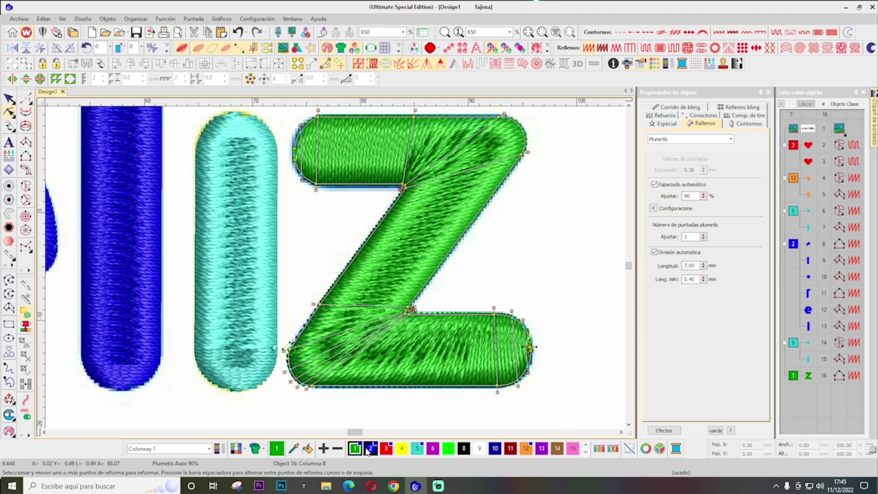
left_click(370, 449)
key("0")
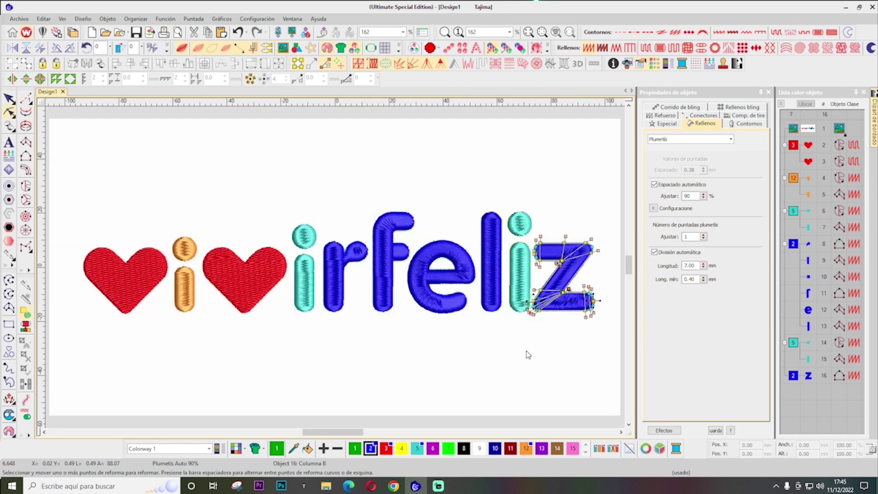
key("Escape")
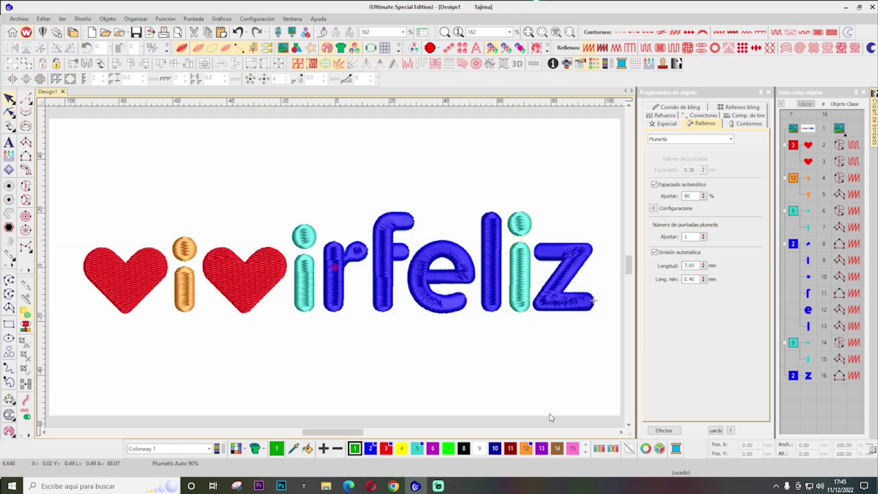
Recolor the stem and dot of the i between the l and z with bright green colour 7
left_click(514, 256)
left_click(447, 448)
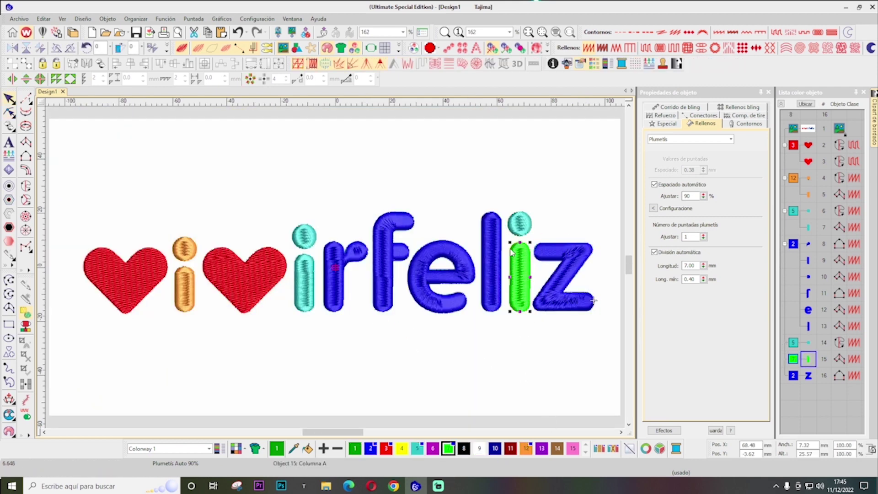
left_click(519, 224)
left_click(448, 448)
left_click(485, 380)
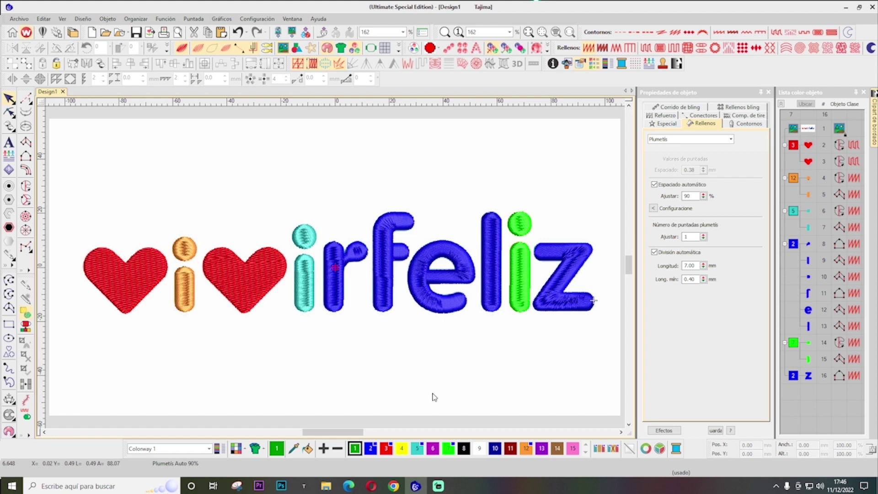
Select all objects except the two hearts and set their satin auto split length to 8.00 mm
key("ctrl+a")
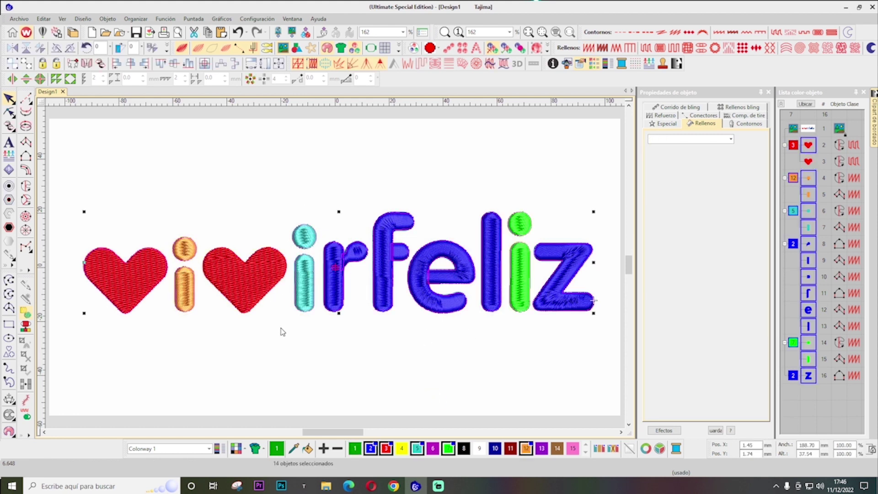
left_click(282, 332)
key("ctrl+a")
left_click(238, 282, "ctrl")
left_click(146, 283, "ctrl")
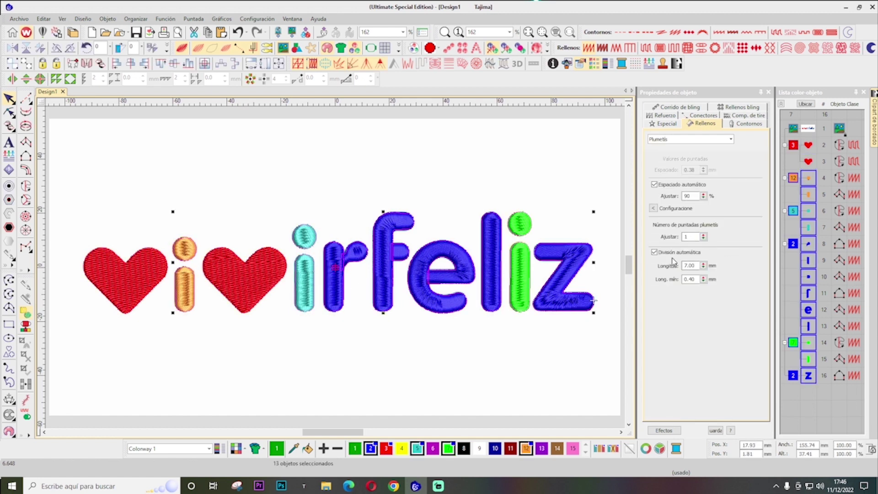
left_click_drag(703, 269, 660, 265)
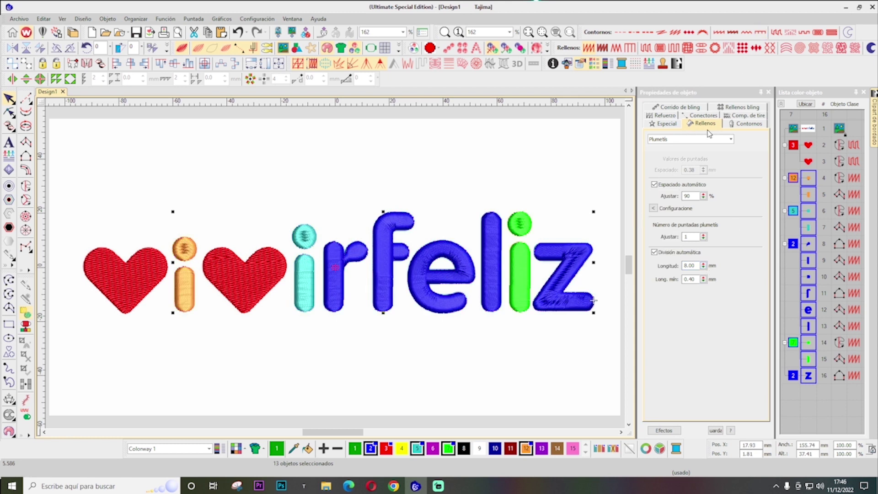
Set the automatic spacing adjustment of the selected letter objects to 50%
double_click(685, 195)
left_click(652, 208)
double_click(693, 193)
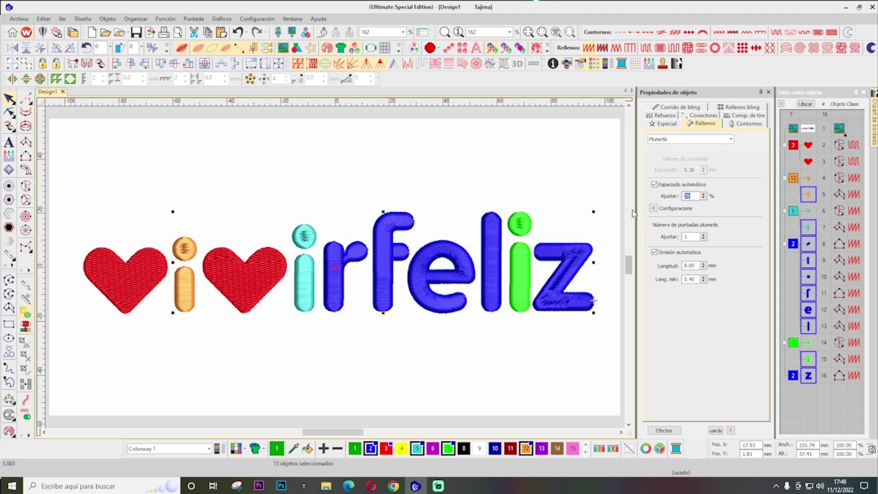
key("Return")
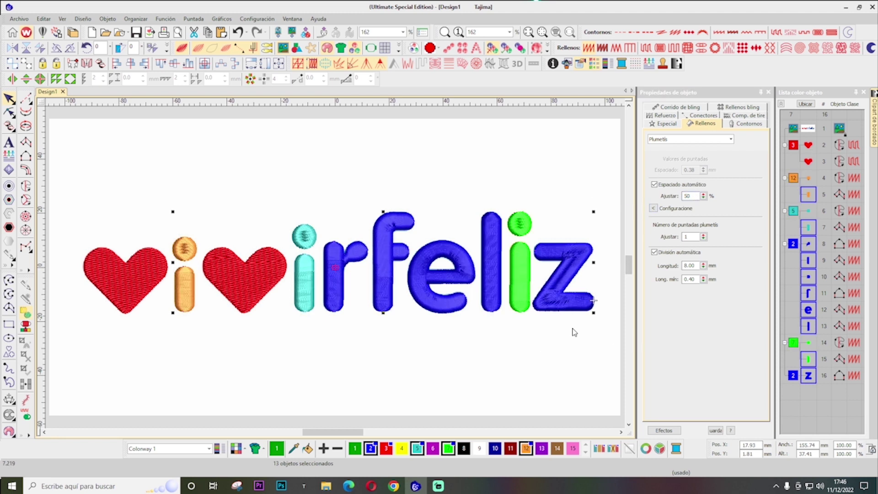
Reshape the second heart by adjusting the stitch connection point at its lower tip
left_click(466, 370)
left_click(250, 307)
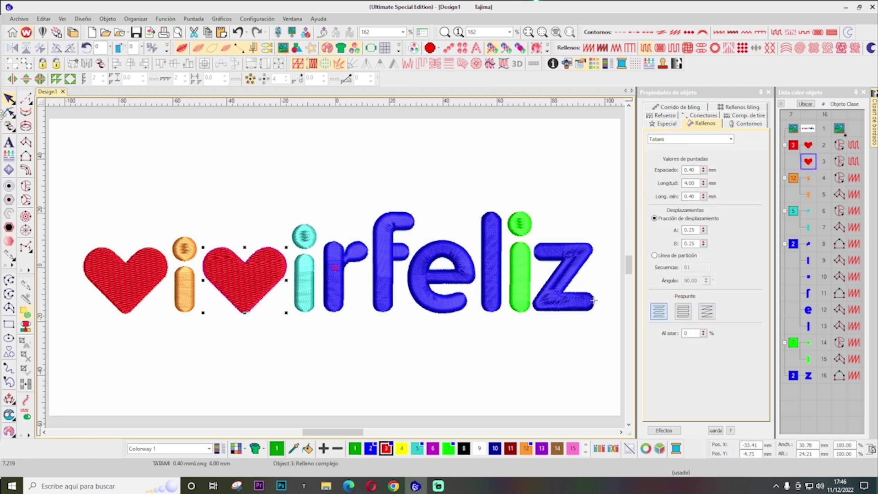
left_click(8, 112)
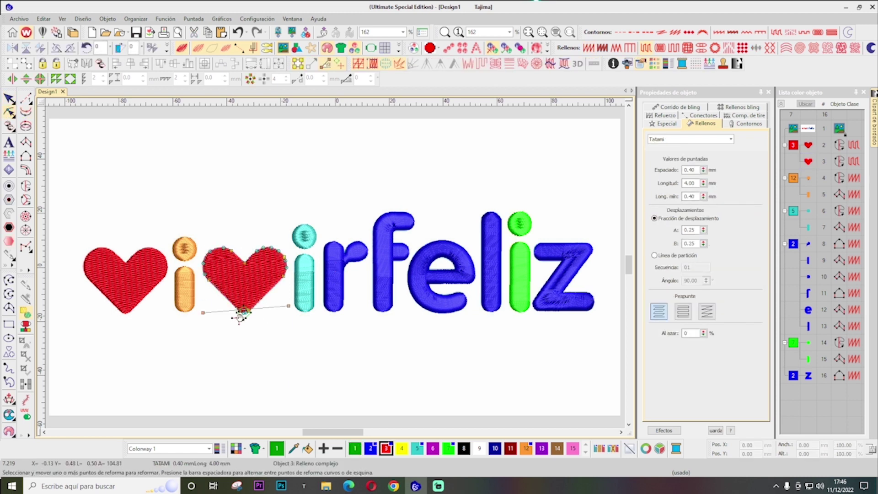
left_click_drag(243, 314, 244, 312)
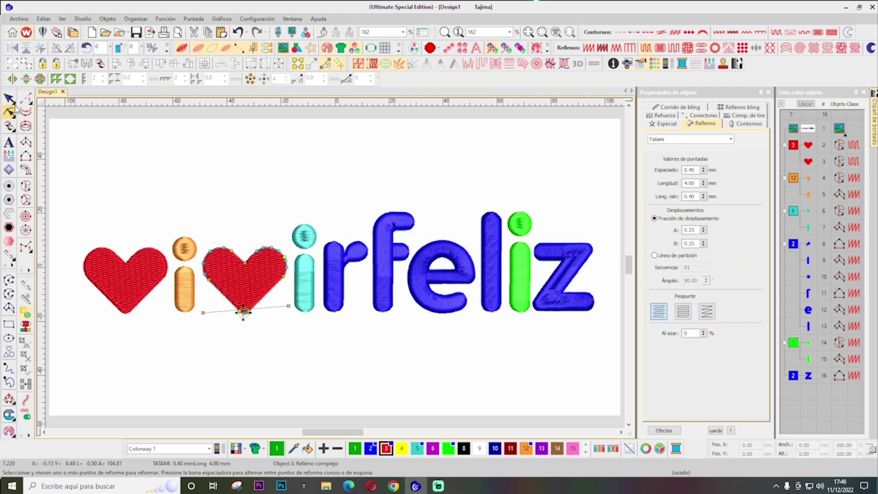
Move the stitch exit point of the orange i's stem to the stem's bottom end
left_click(9, 98)
left_click(181, 290)
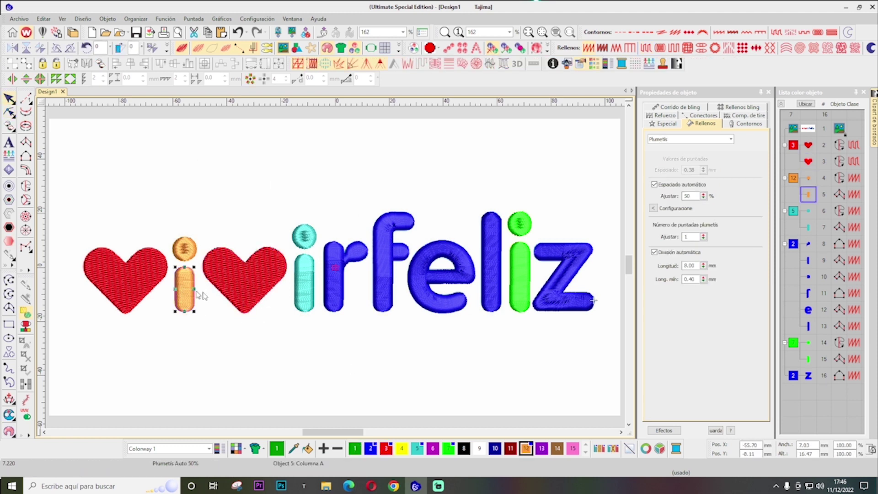
left_click(9, 112)
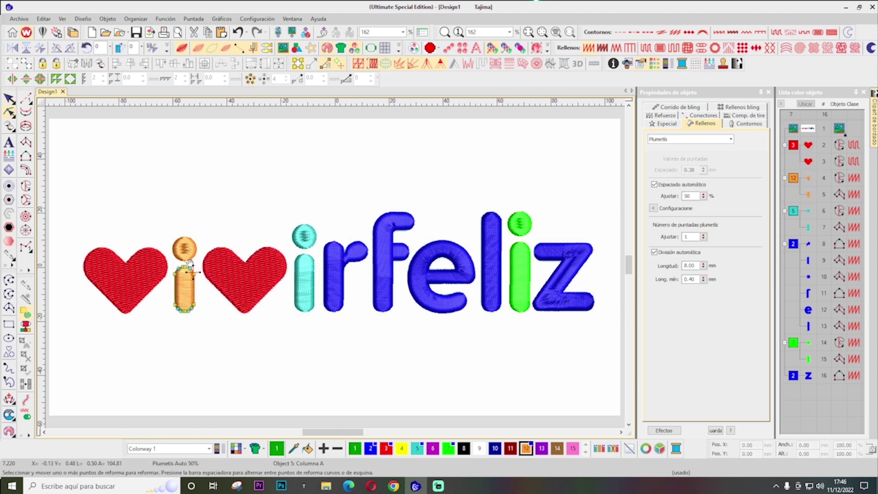
left_click(203, 274)
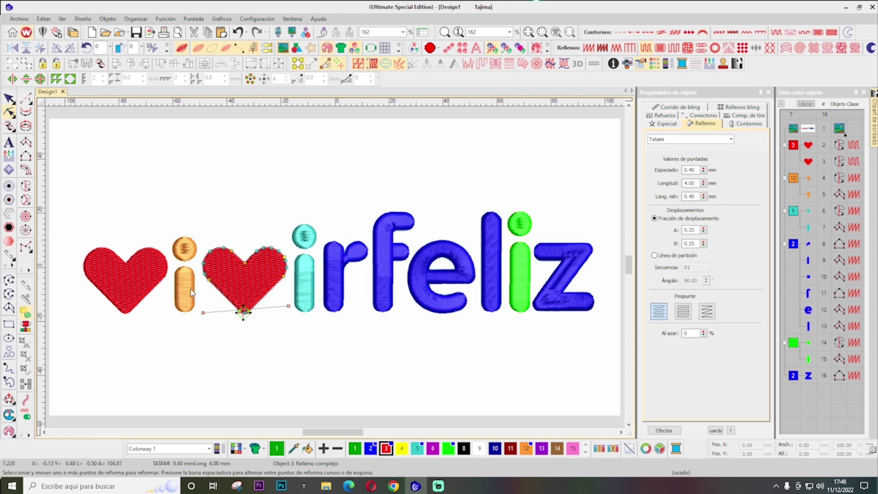
left_click(192, 293)
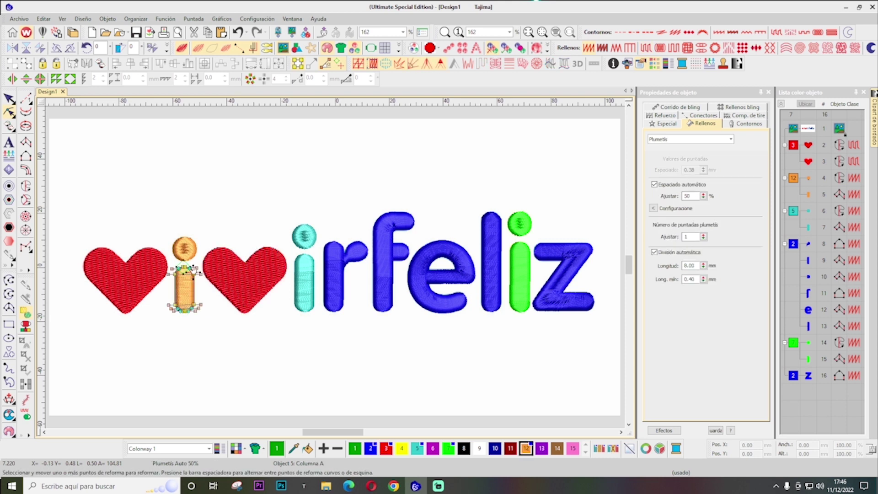
left_click_drag(197, 276, 183, 311)
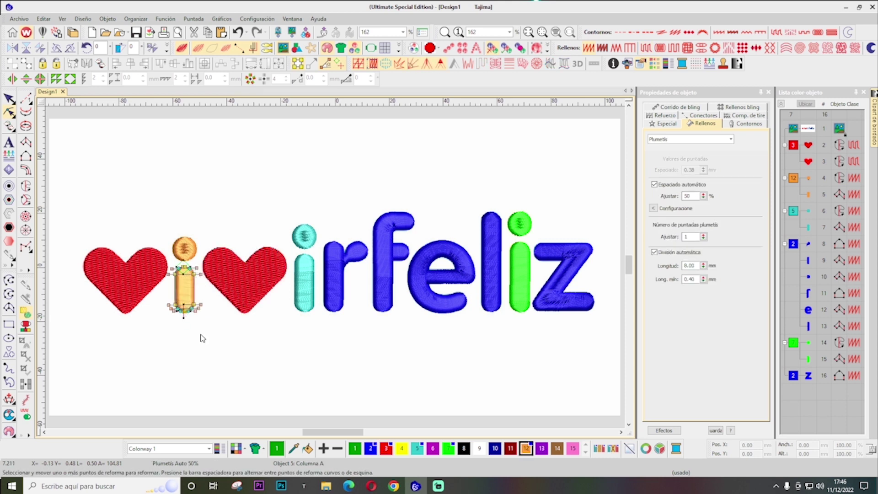
Place the exit points of the turquoise i's stem and the r's stem at their bottom ends
left_click(313, 283)
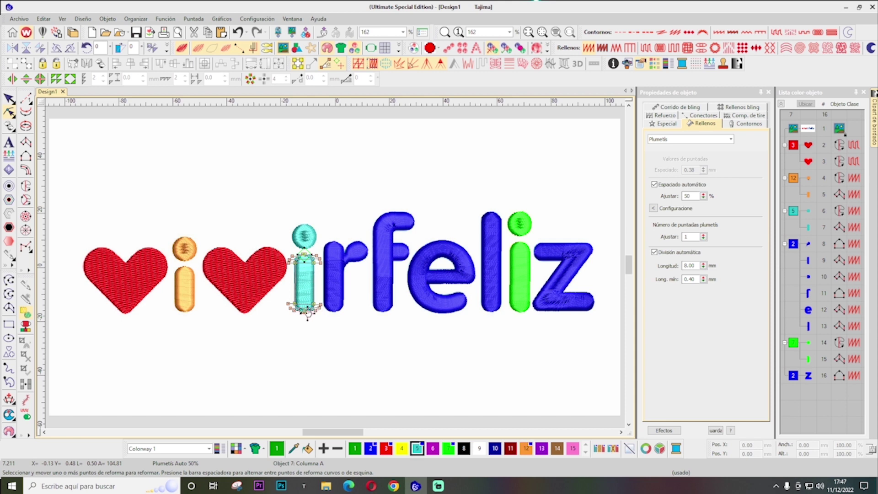
left_click_drag(305, 316, 304, 311)
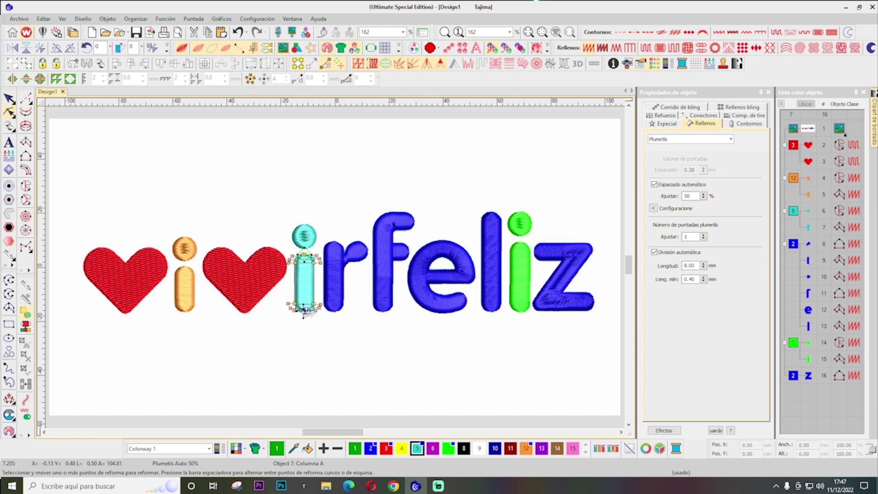
left_click(344, 287)
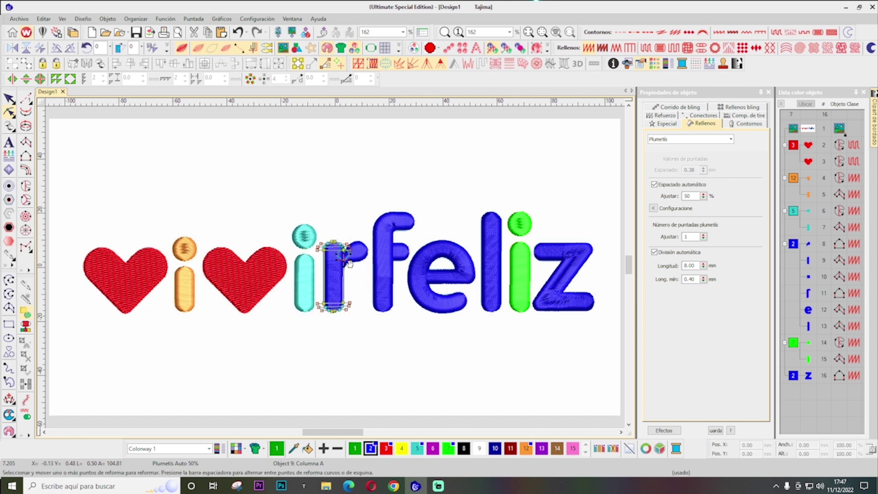
mouse_move(347, 262)
left_mouse_down()
mouse_move(348, 313)
mouse_move(332, 313)
left_mouse_up()
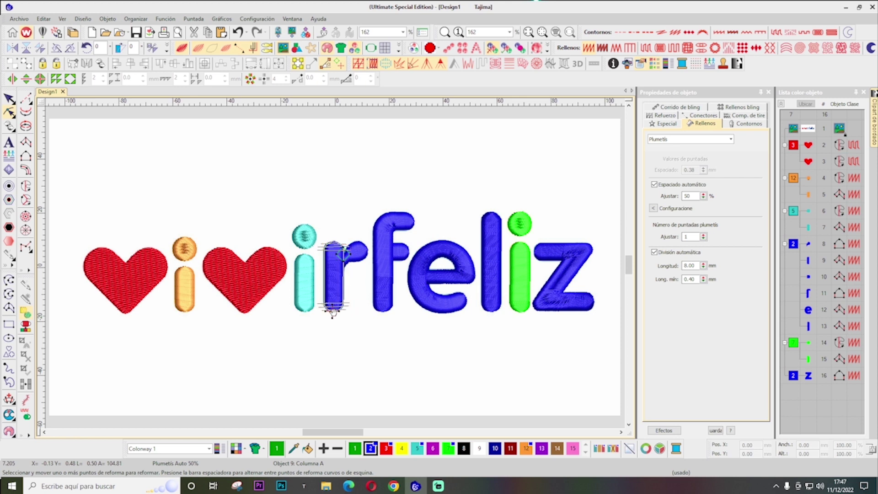
Place the f's exit point at the foot of its stem and the e's at the tip of its lower curve
left_click(391, 307)
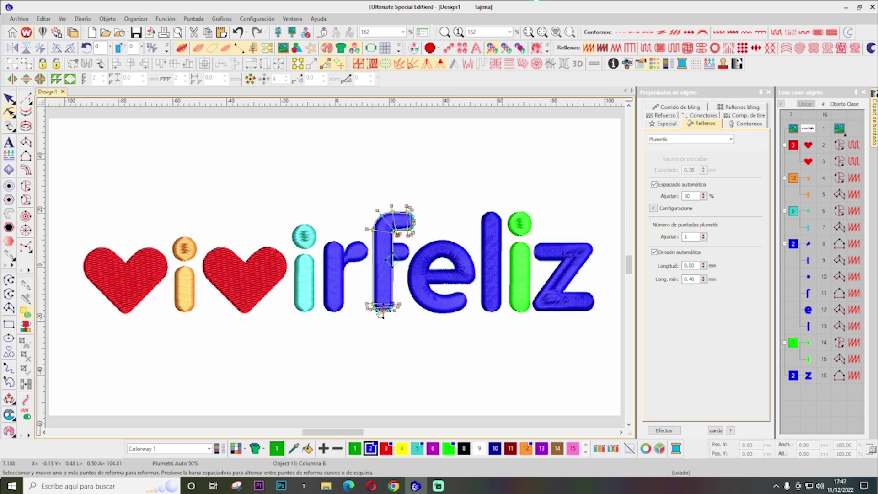
left_click(466, 306)
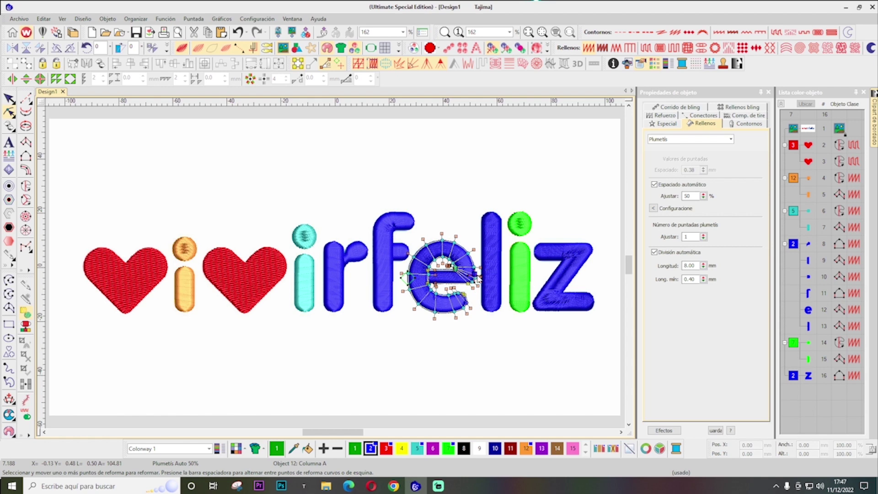
key("z")
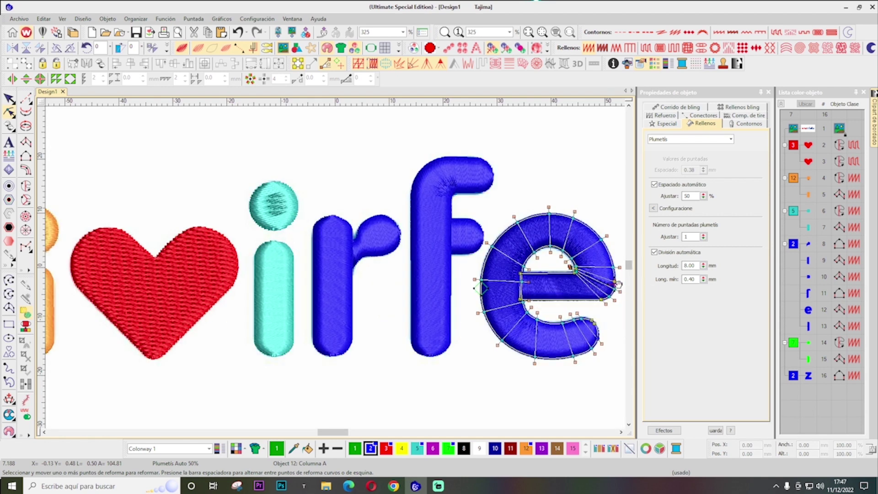
left_click_drag(618, 284, 470, 253)
left_click_drag(421, 236, 445, 290)
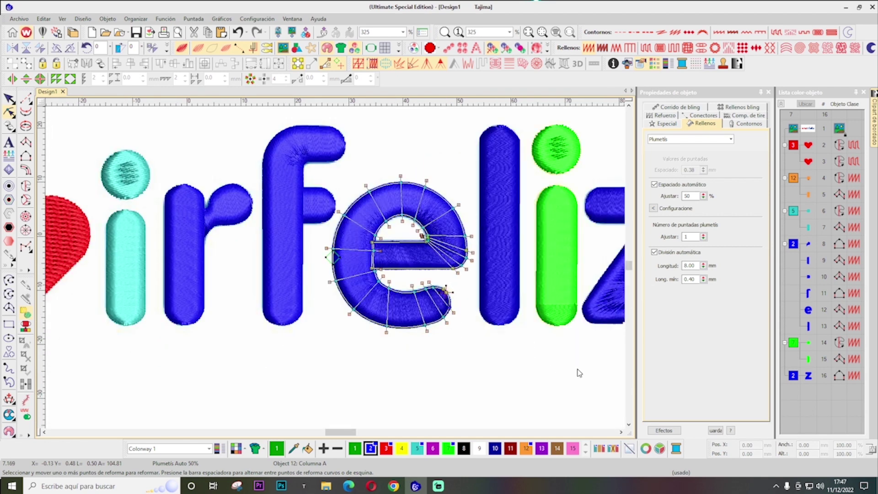
Reposition the stitch connection points of the l and the green i's stem to their bottom ends
left_click(520, 306)
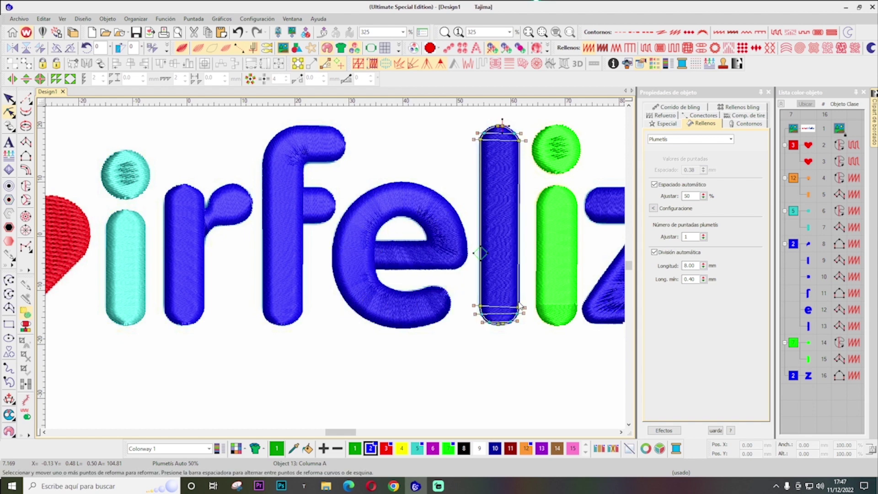
left_click_drag(484, 252, 499, 324)
left_click(577, 305)
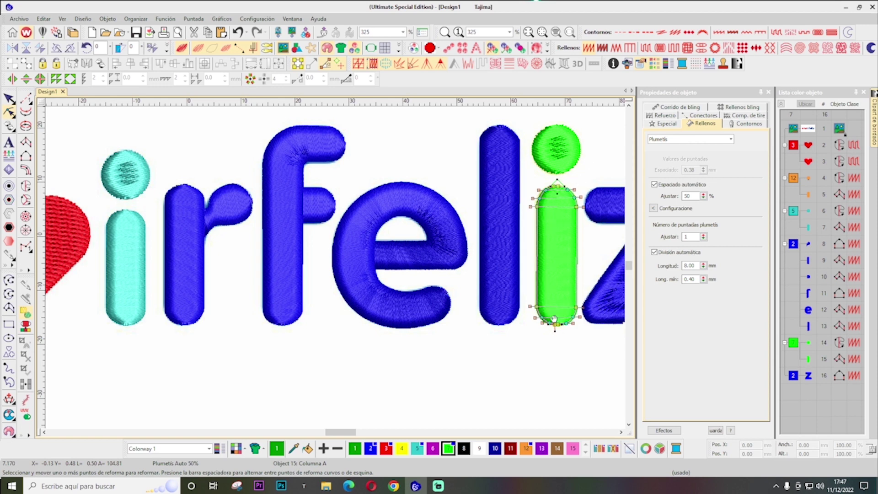
left_click(572, 181)
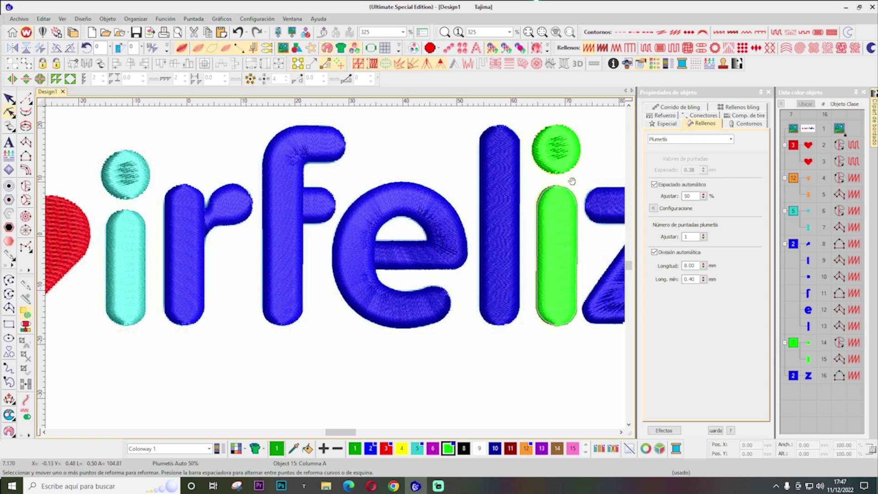
left_click(572, 181)
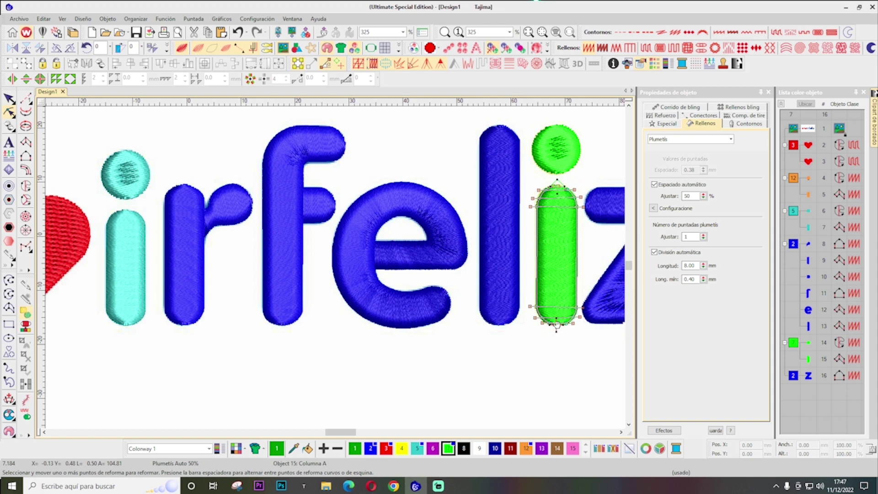
left_click_drag(557, 325, 555, 324)
Open the z for reshaping, apply its stitches and clear the selection
left_click(620, 431)
left_click(620, 431)
left_click(620, 432)
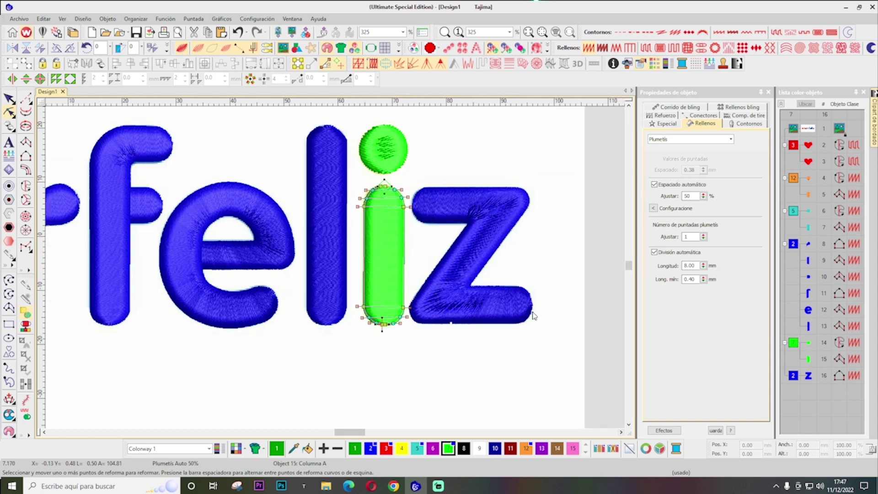
left_click(532, 314)
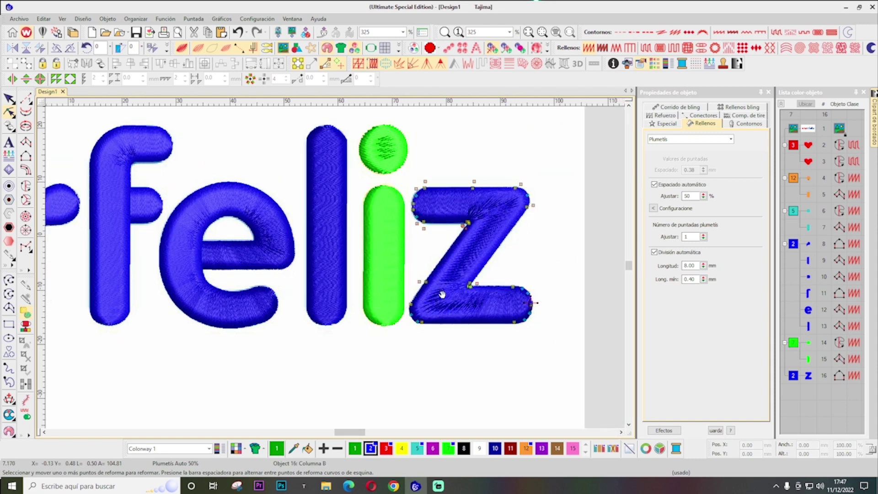
key("Return")
left_click(437, 330)
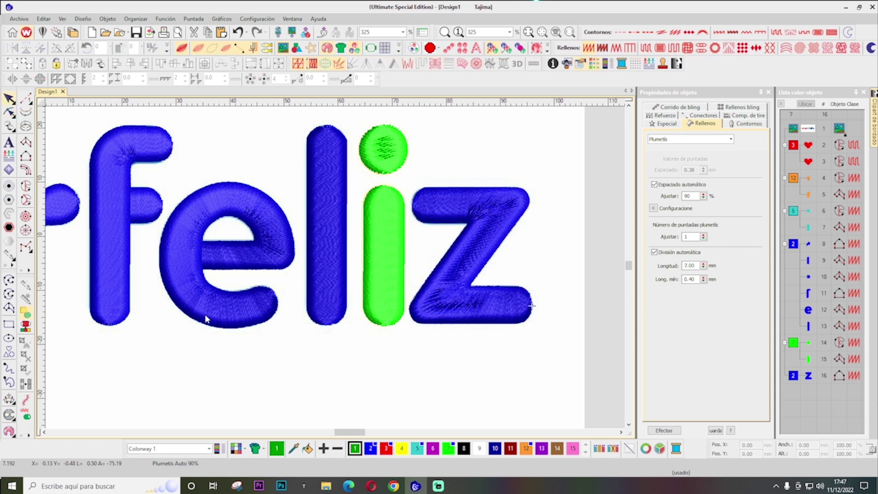
Hide the reference artwork and set the design's background colour to black
key("0")
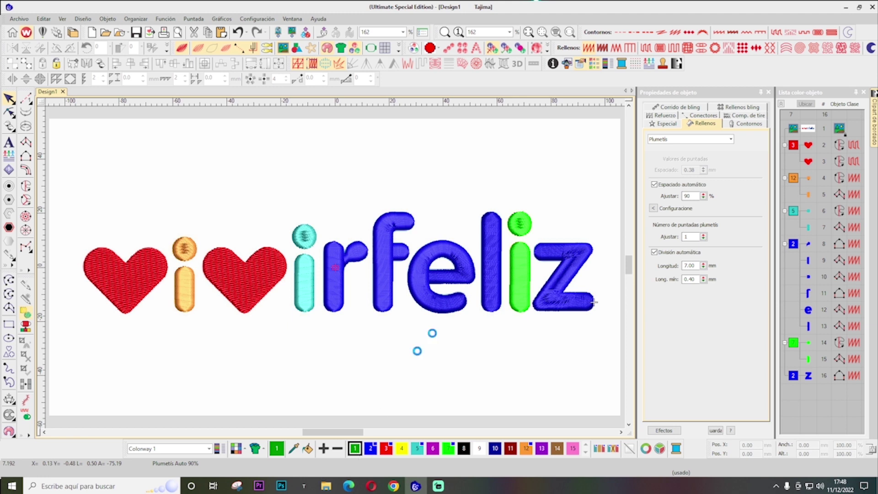
key("d")
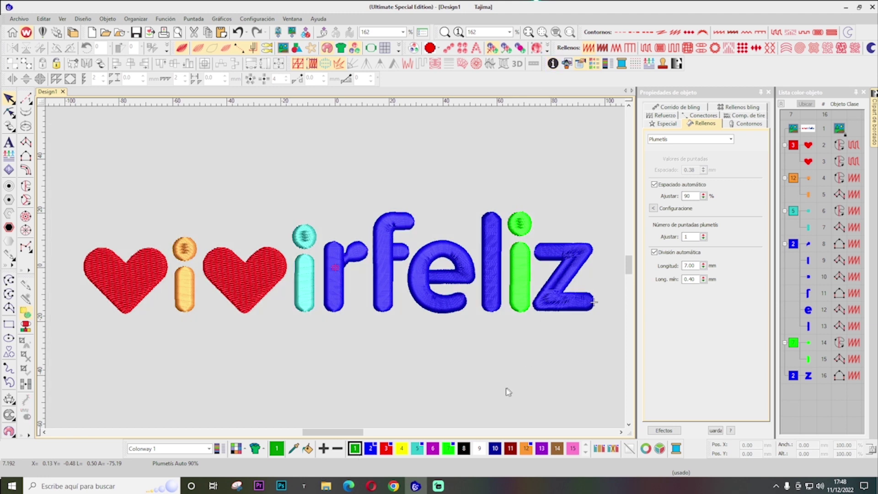
left_click(244, 449)
mouse_move(289, 463)
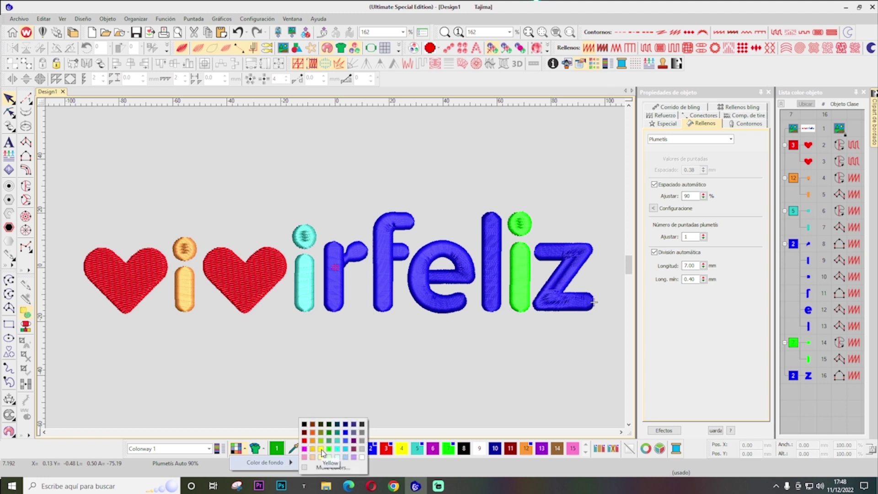
left_click(304, 424)
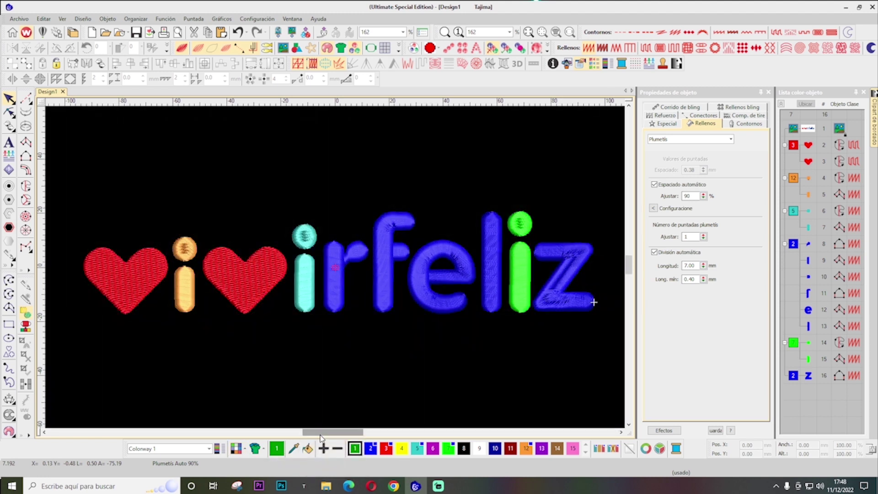
Switch to the Snipping Tool, capture the whole design on its black background and save it to the Desktop as PNG named sadf
left_click(236, 486)
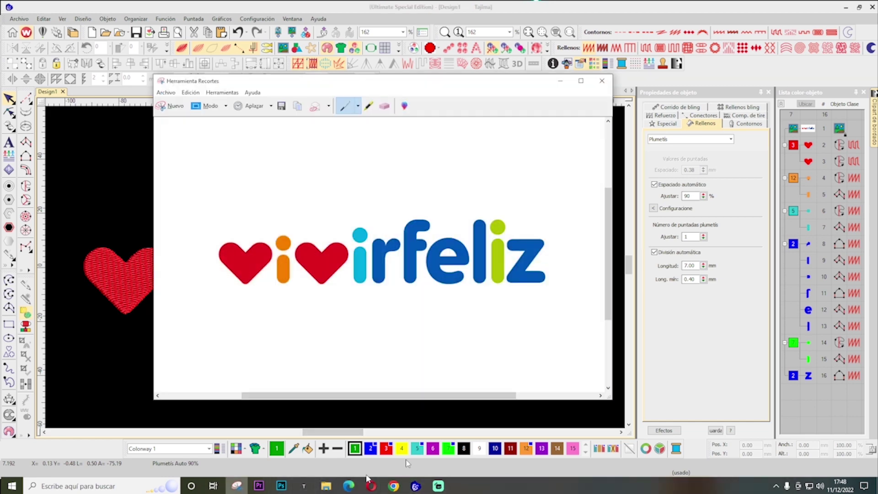
left_click(173, 105)
left_click_drag(63, 155, 609, 362)
left_click(148, 102)
type("vivirfeliz")
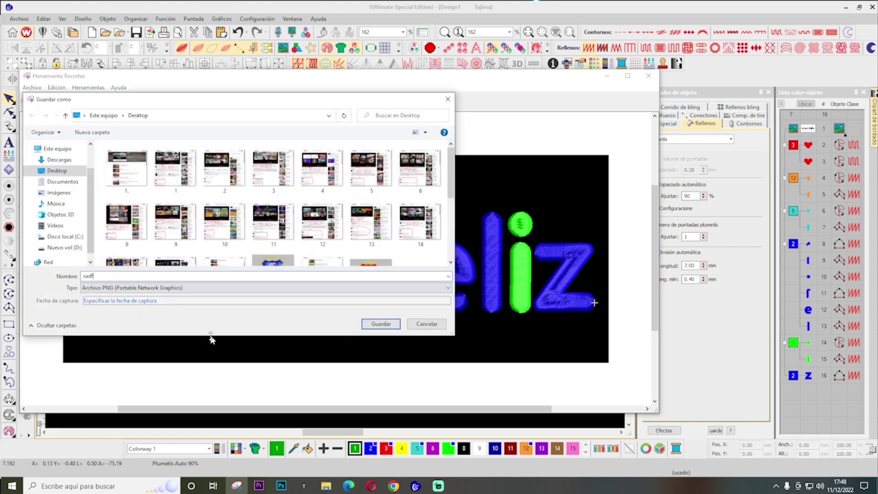
left_click(382, 325)
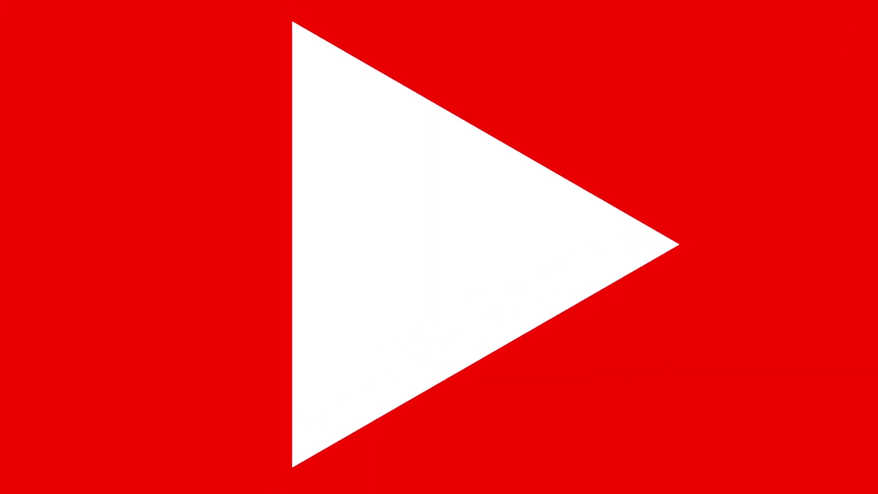